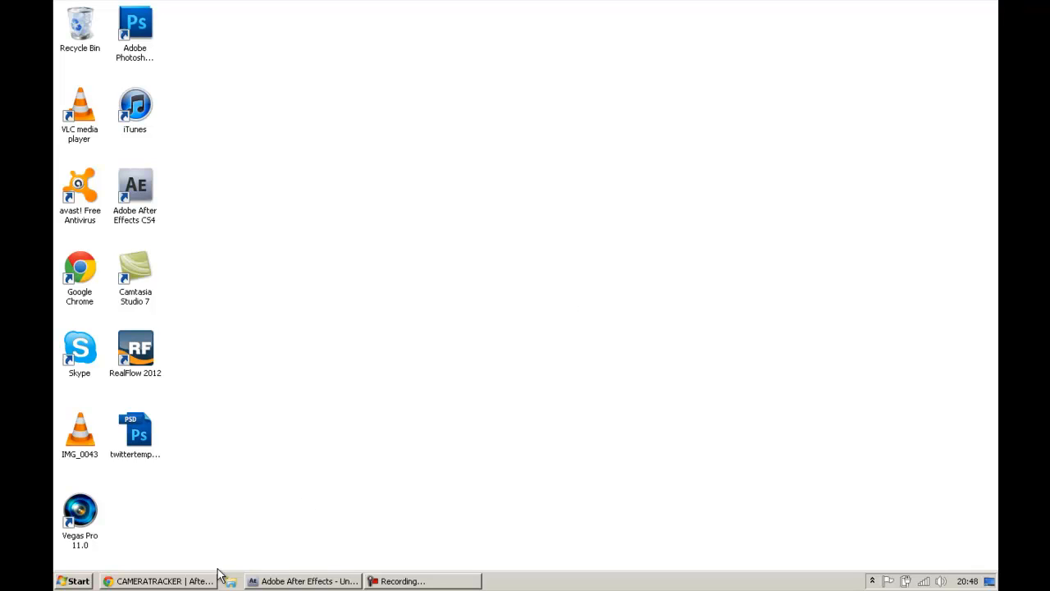
Step: Switch to Chrome and look through The Foundry's CAMERATRACKER product page, including the motion tracking examples
click(197, 582)
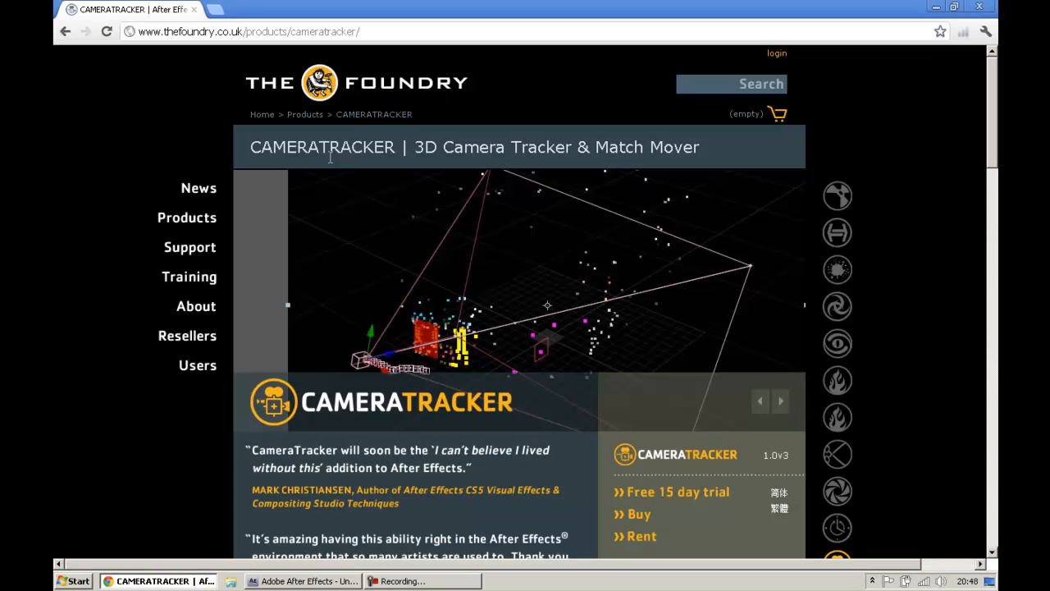
drag(251, 146, 394, 134)
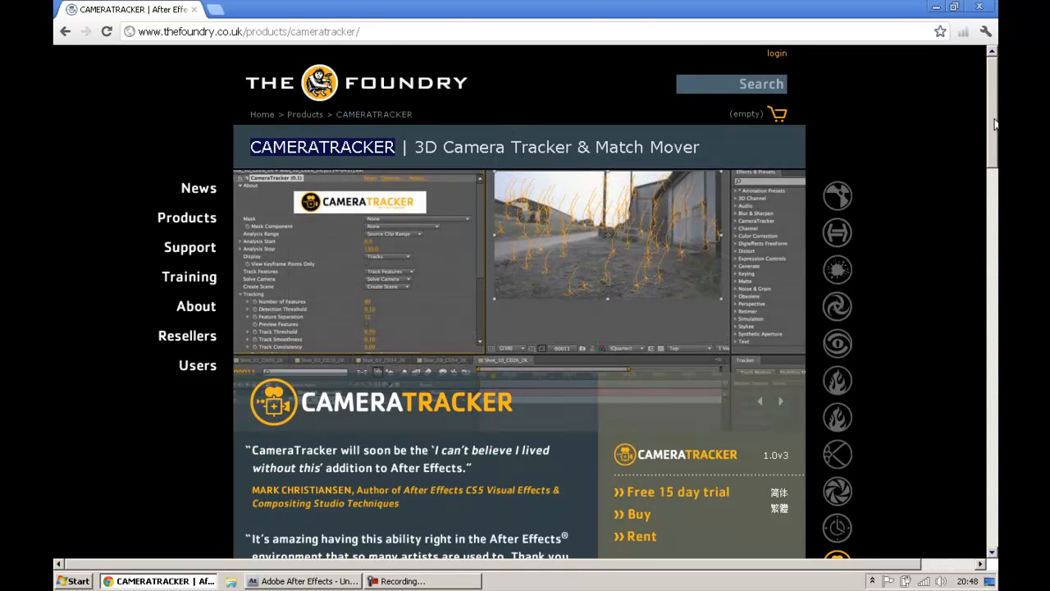
drag(994, 126, 993, 146)
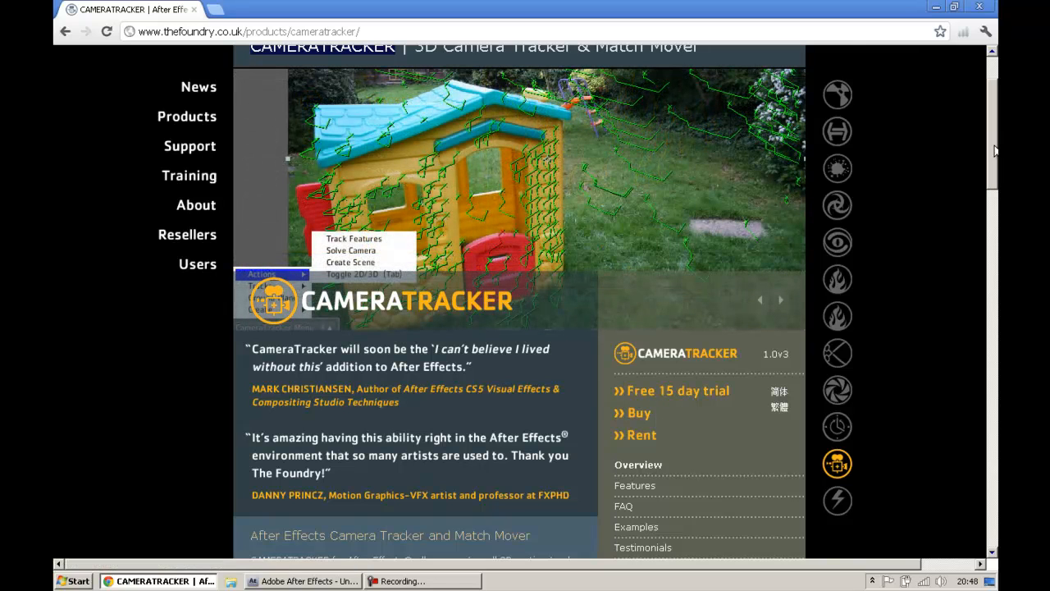
drag(993, 156, 991, 294)
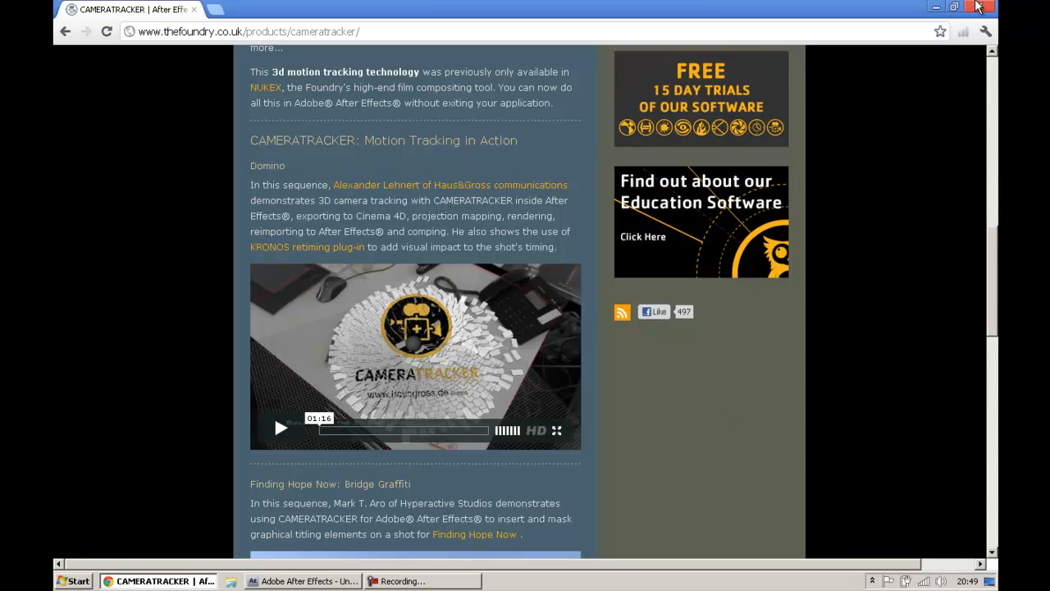
click(979, 7)
Step: Switch to After Effects and apply The Foundry's CameraTracker (1.0) effect to the IMG_0043.MOV layer
click(219, 581)
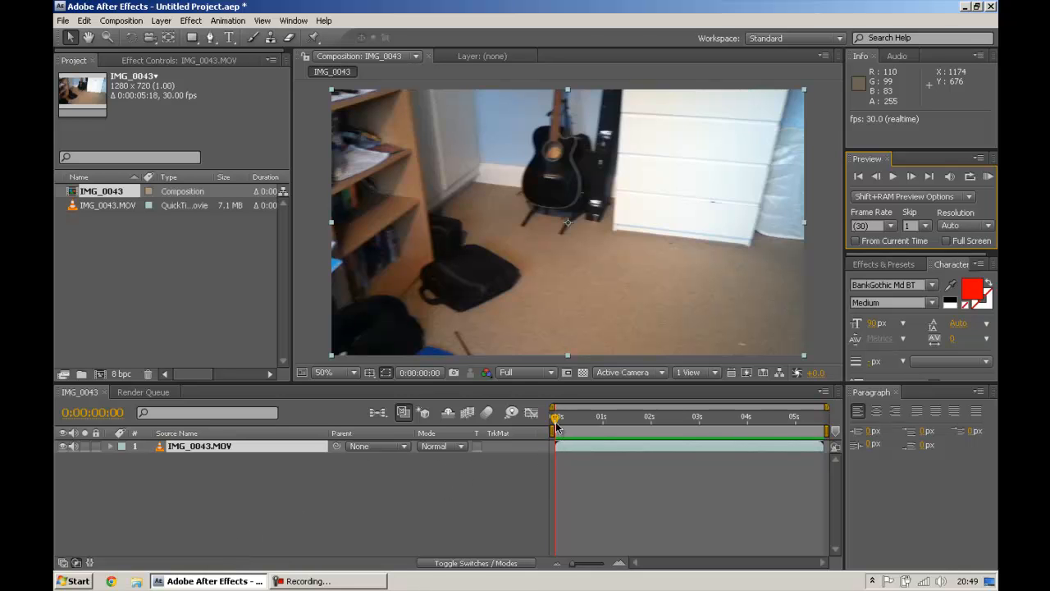
drag(556, 418, 534, 418)
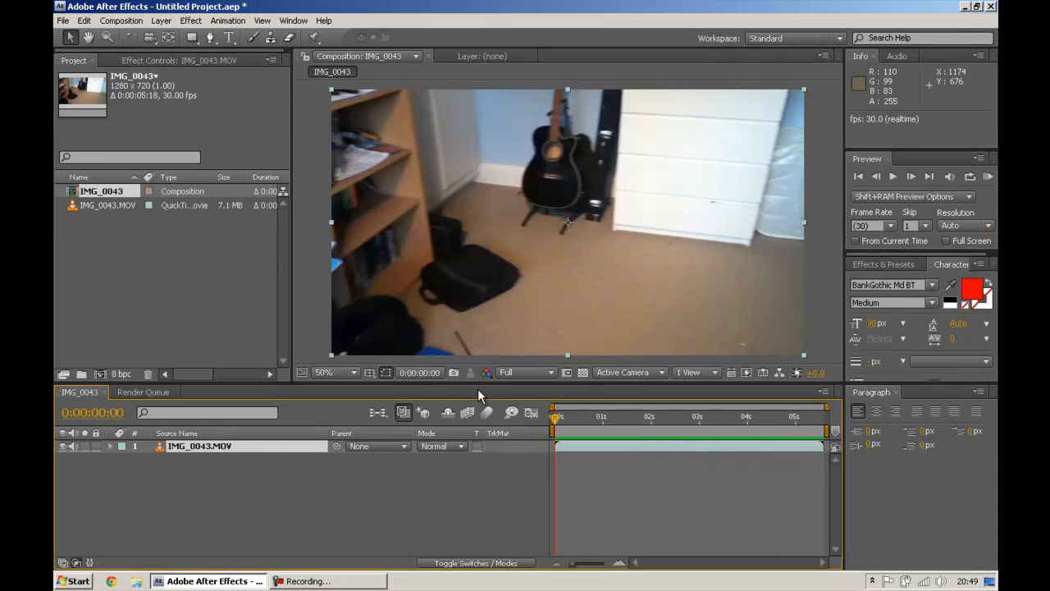
click(199, 22)
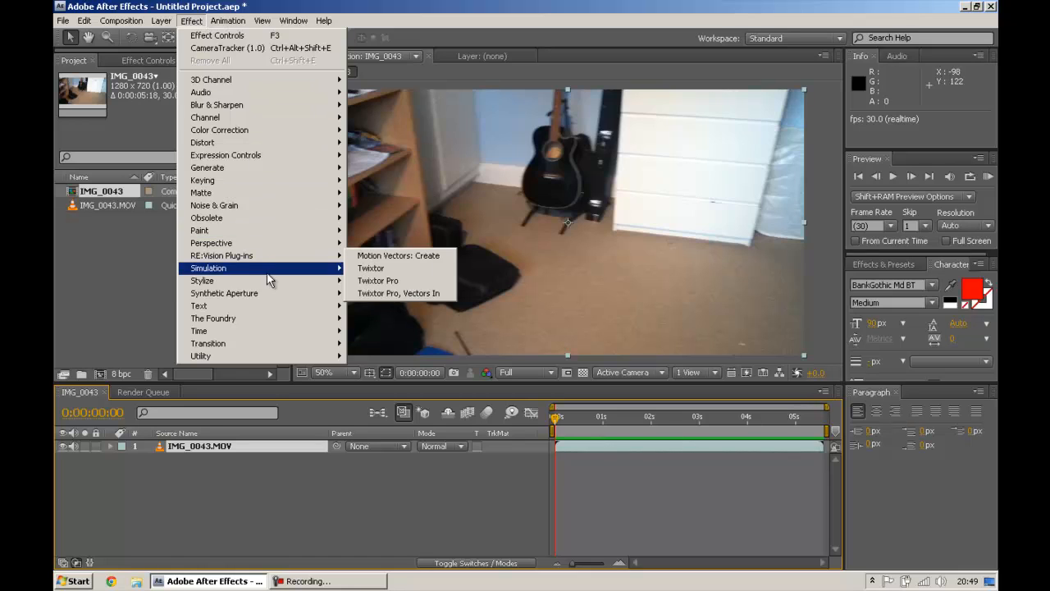
mouse_move(306, 322)
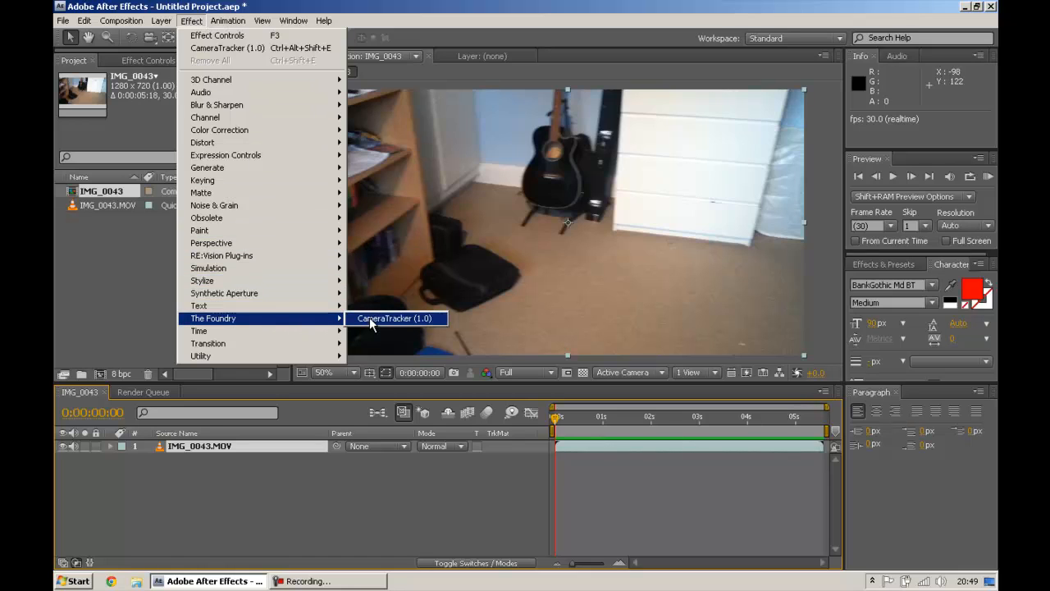
click(370, 320)
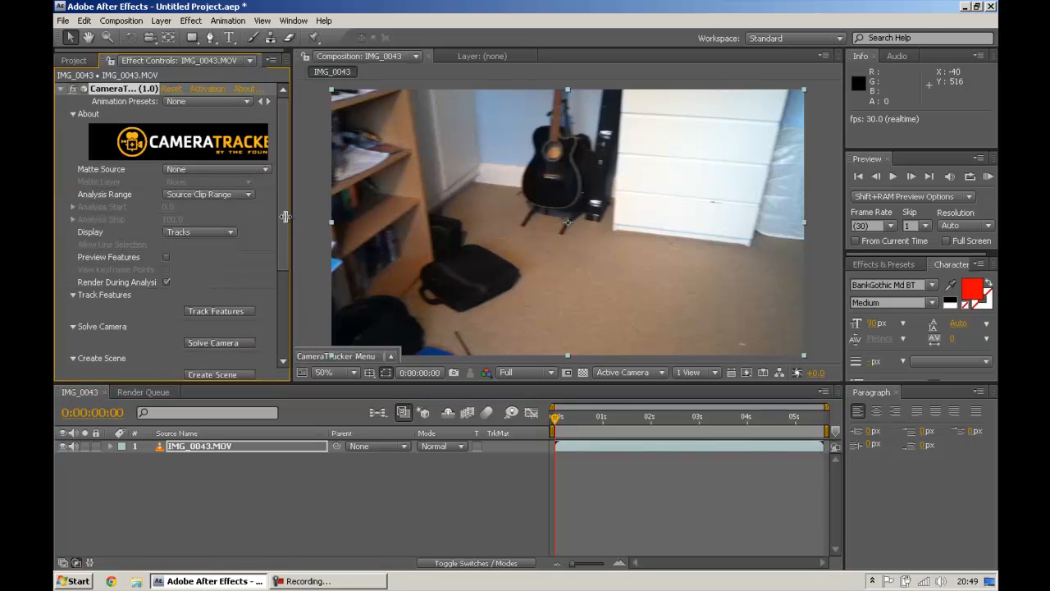
Step: Widen the effect settings area and run Track Features on the IMG_0043.MOV clip, keeping the source clip range
drag(283, 188, 289, 330)
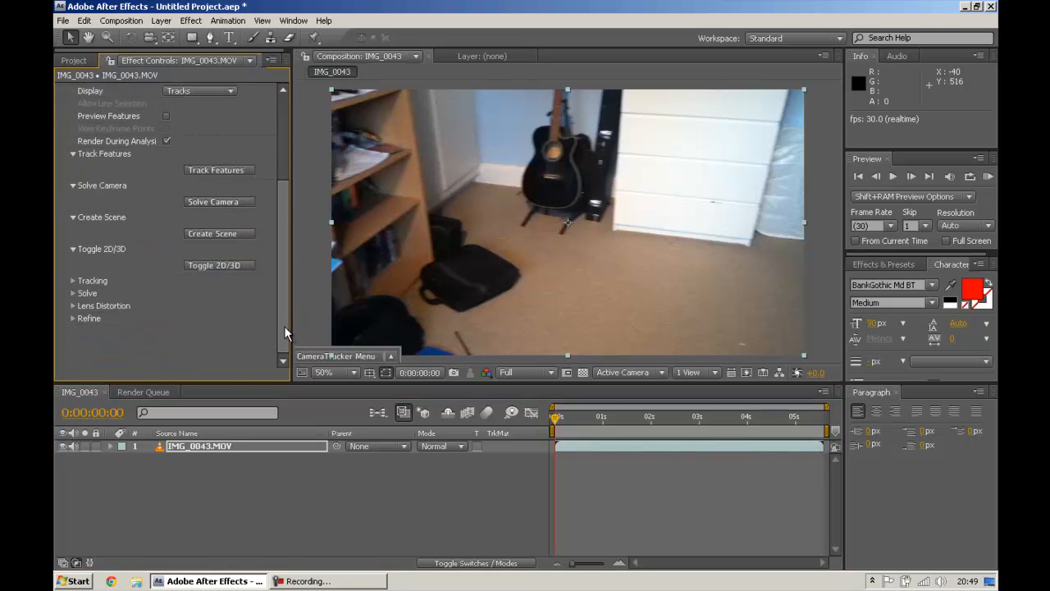
drag(281, 264, 218, 144)
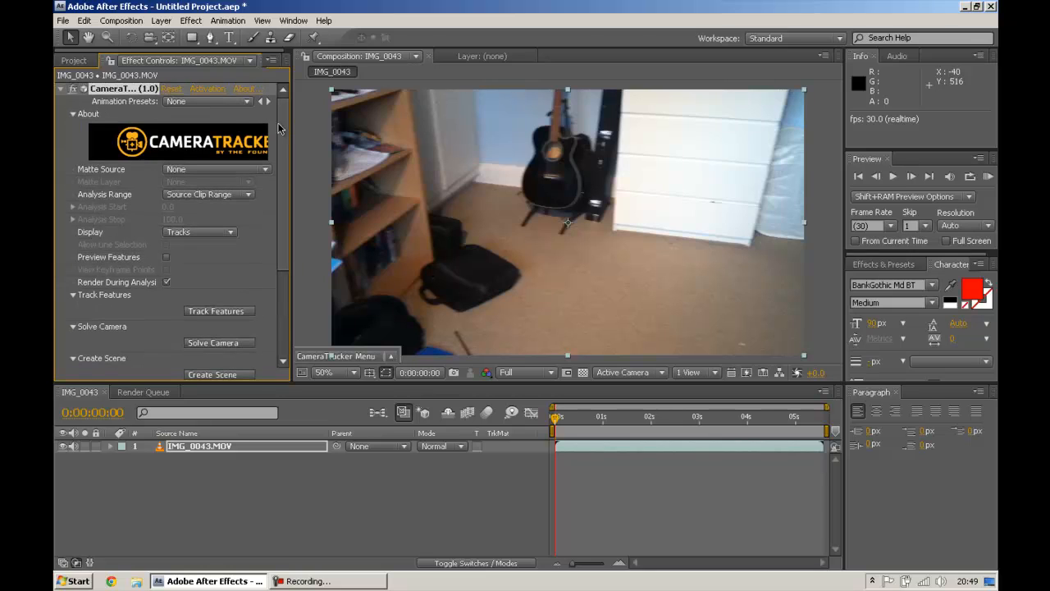
drag(293, 131, 318, 129)
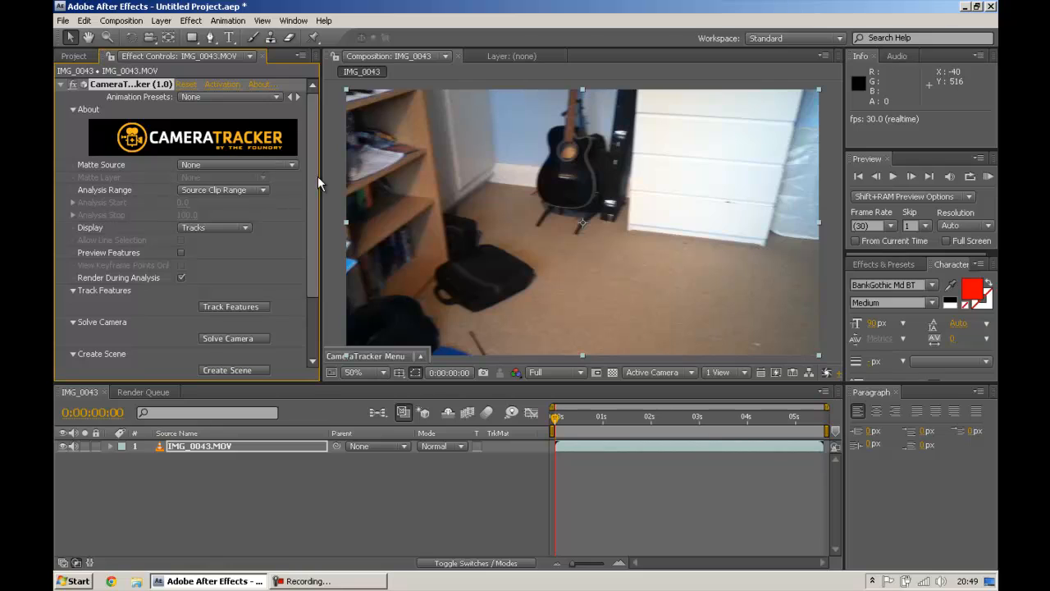
drag(315, 177, 317, 261)
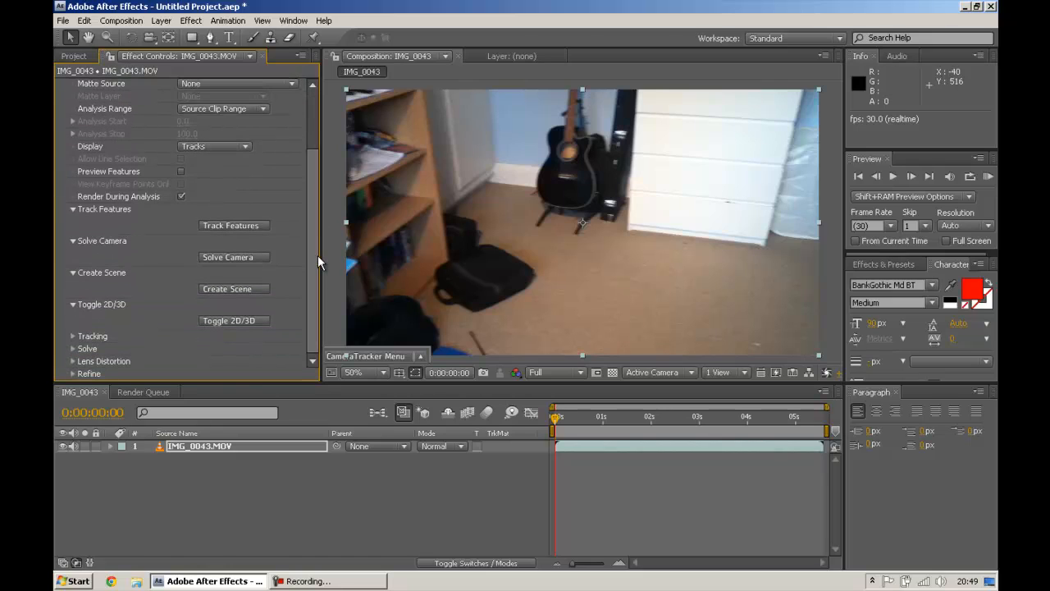
click(257, 227)
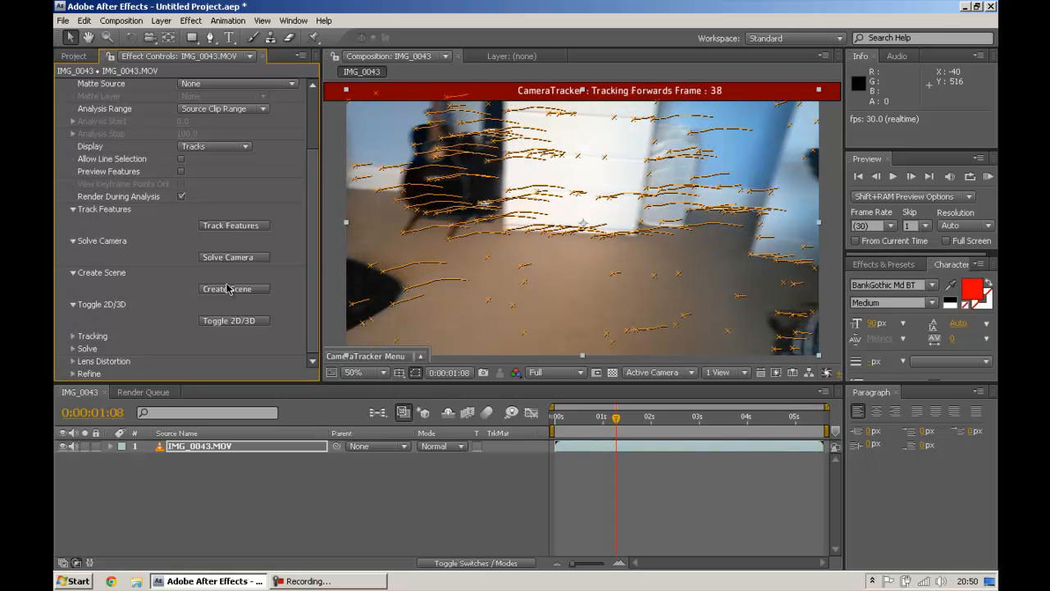
click(316, 580)
click(926, 516)
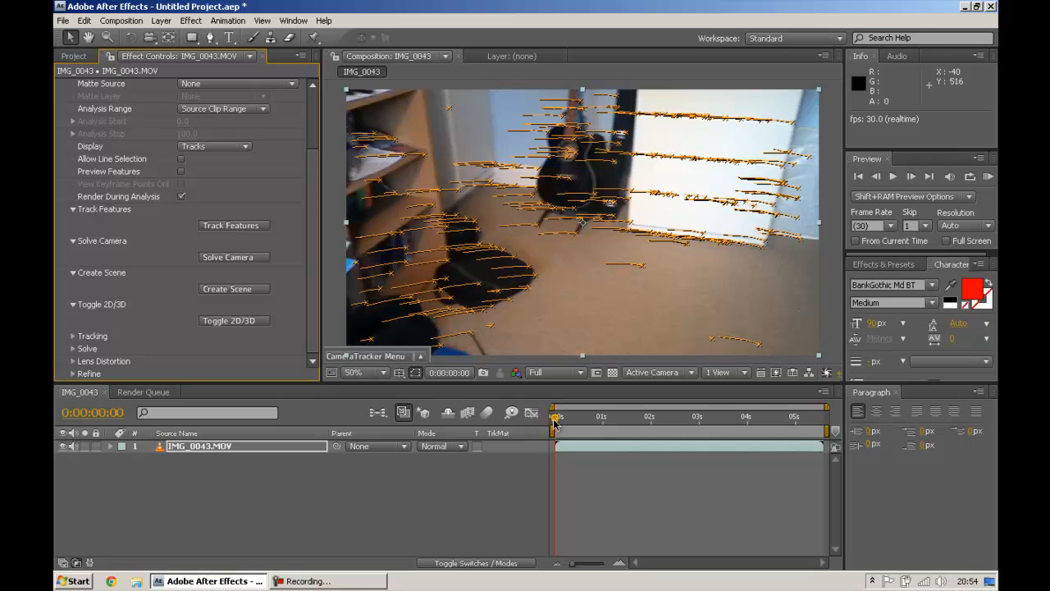
Step: Review the tracked features across the clip and run Solve Camera on them, dismissing the result message
drag(556, 419, 299, 399)
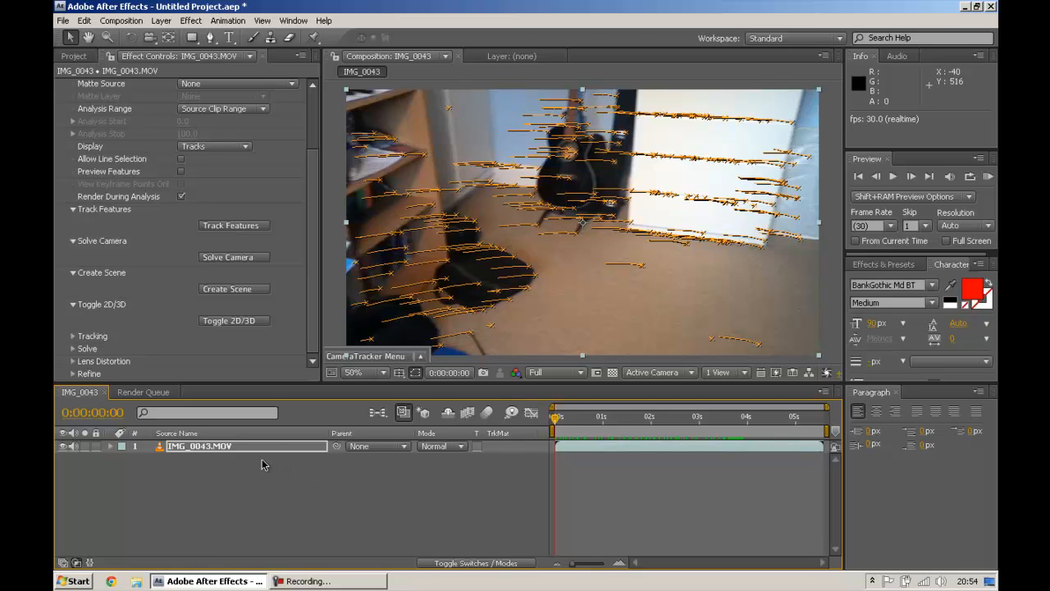
click(261, 260)
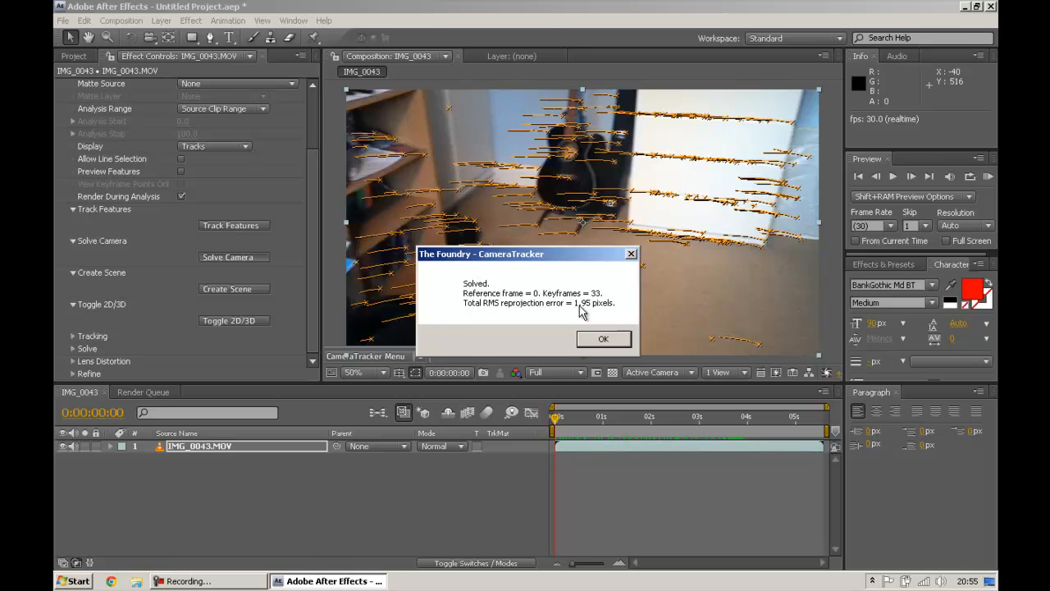
click(603, 340)
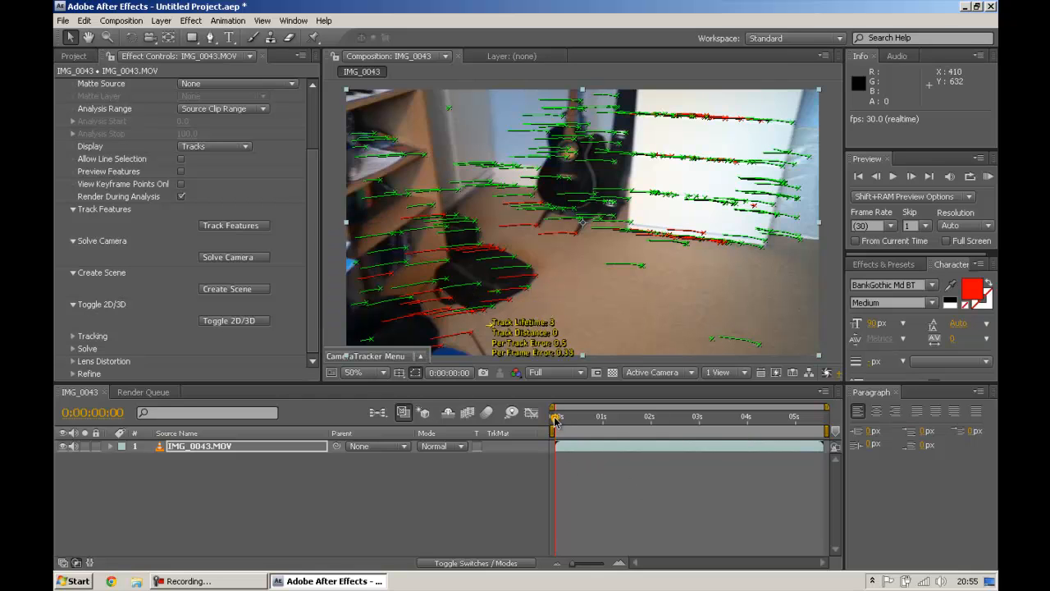
Step: Scrub through the footage to examine the good and bad tracks after the camera solve
mouse_move(555, 419)
mouse_down()
mouse_move(569, 421)
mouse_move(555, 420)
mouse_up()
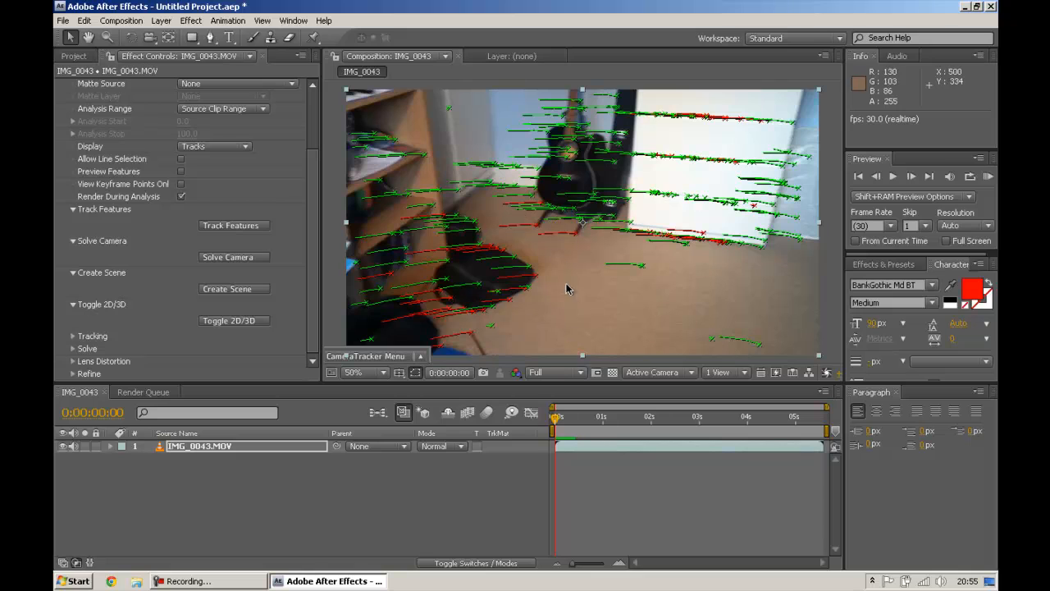
click(559, 422)
drag(559, 422, 529, 408)
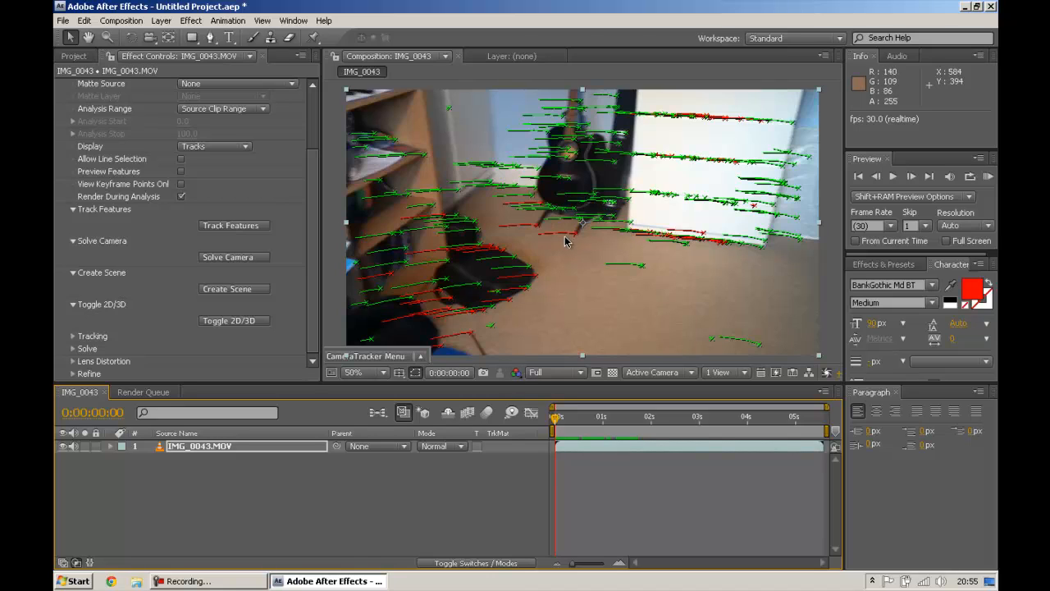
Step: Delete several of the red, badly solved tracks around the guitar stand and the black bag on the floor
mouse_move(576, 239)
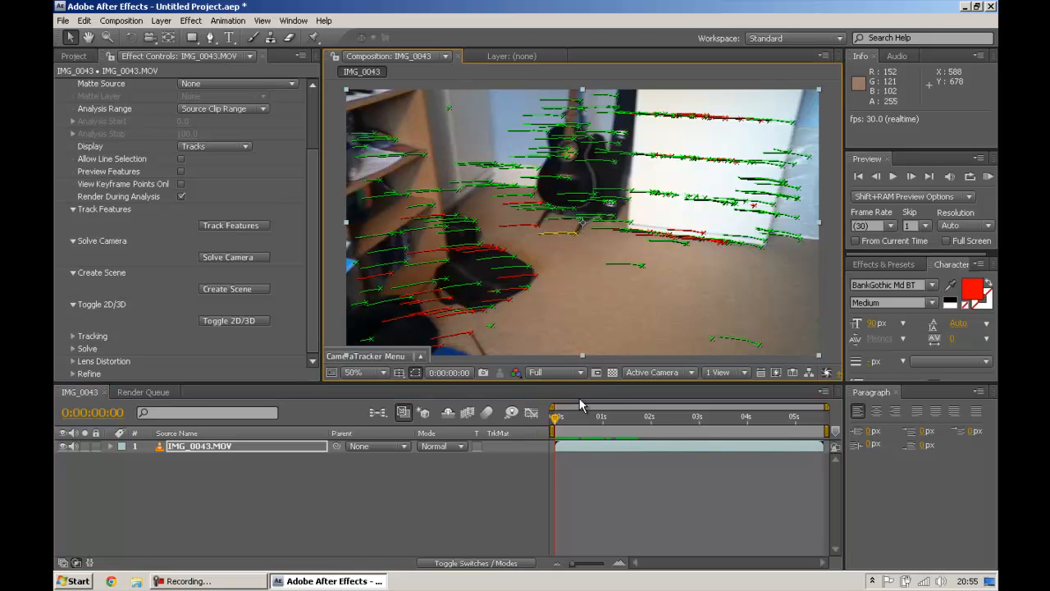
mouse_move(539, 232)
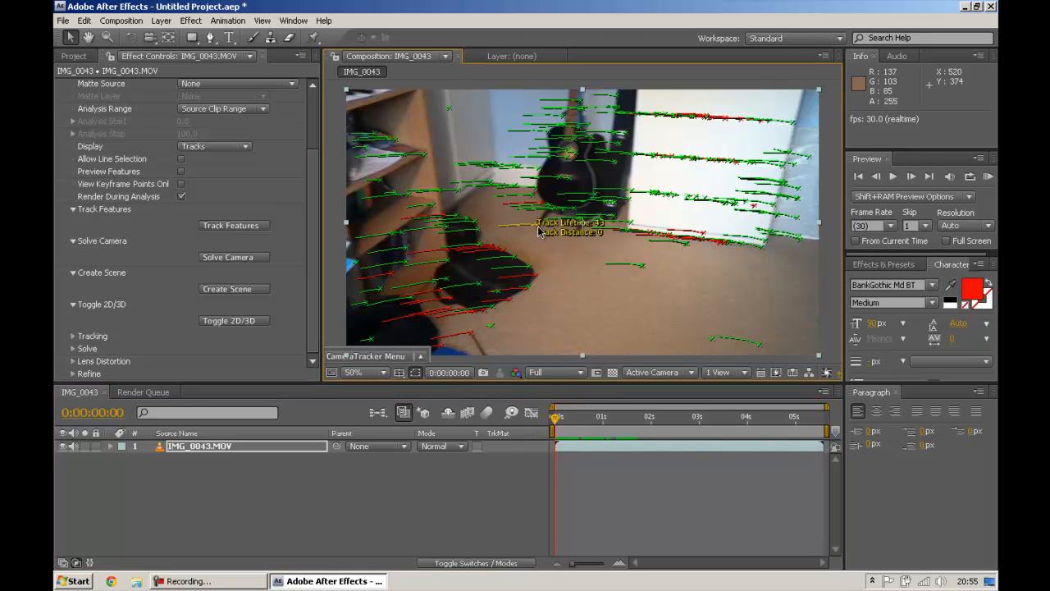
mouse_move(443, 216)
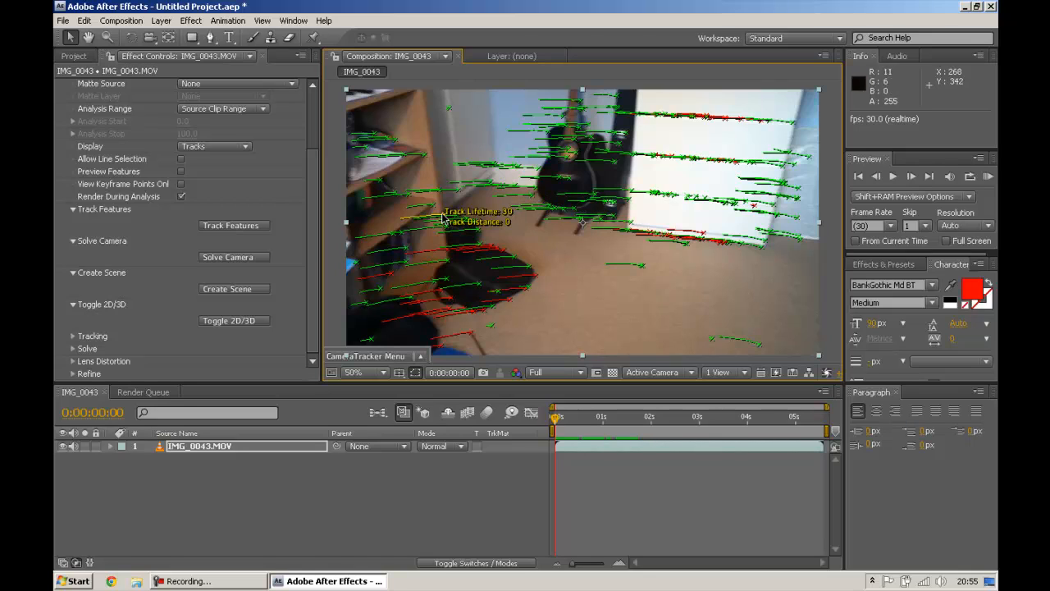
mouse_move(497, 250)
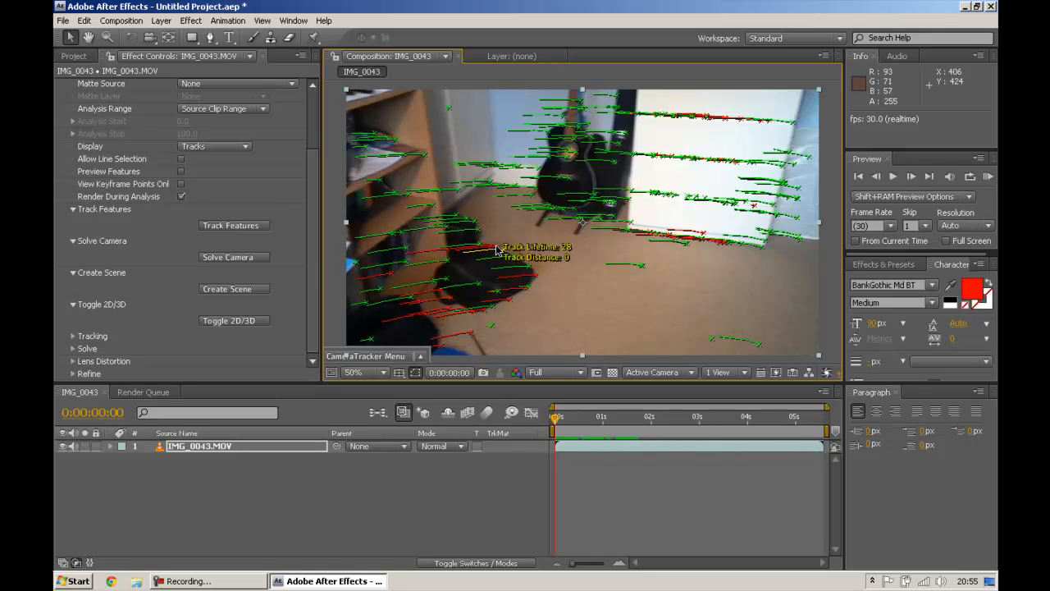
mouse_move(557, 420)
mouse_down()
mouse_move(573, 424)
mouse_move(552, 423)
mouse_up()
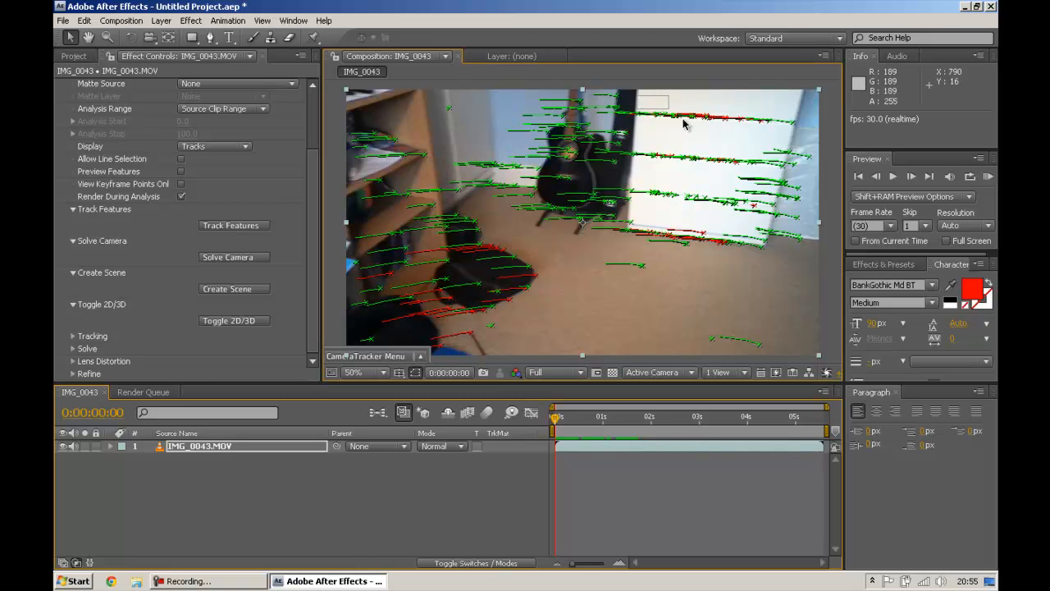
drag(683, 123, 830, 176)
click(511, 246)
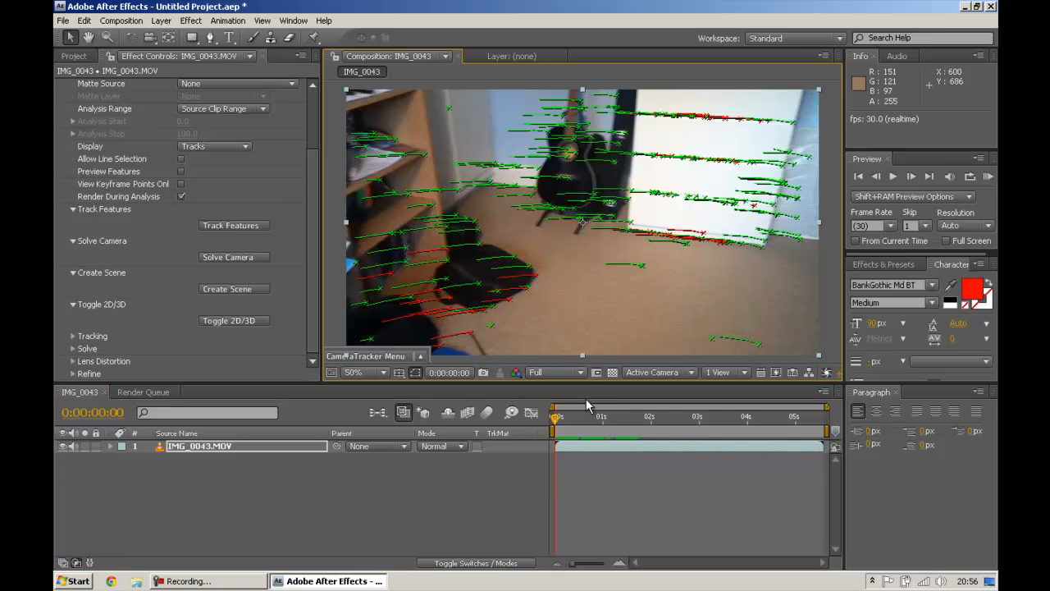
Step: Solve the camera again using the remaining tracks and dismiss the result message
drag(556, 419, 524, 421)
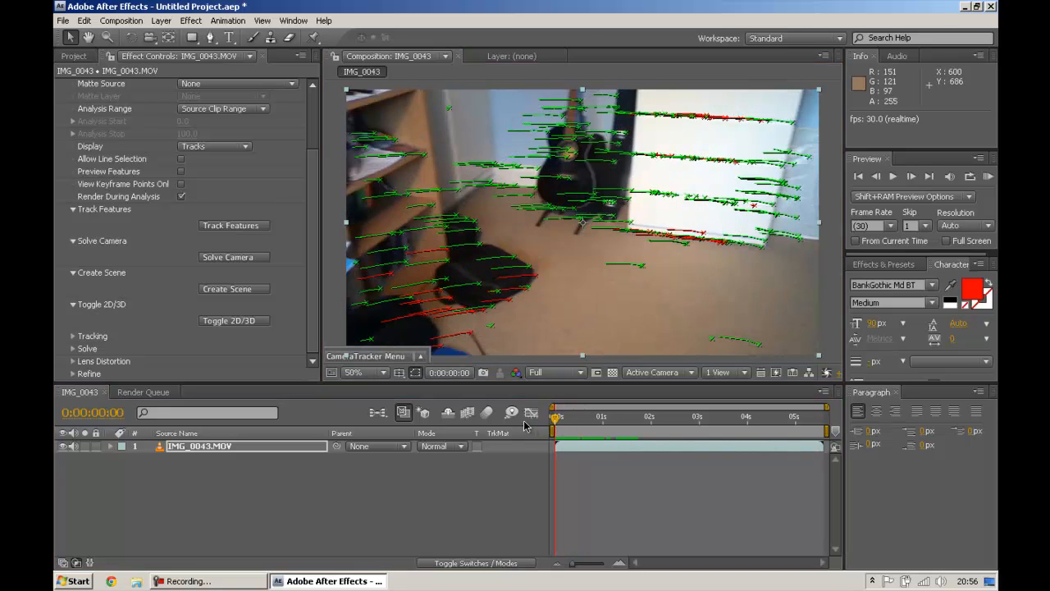
click(231, 257)
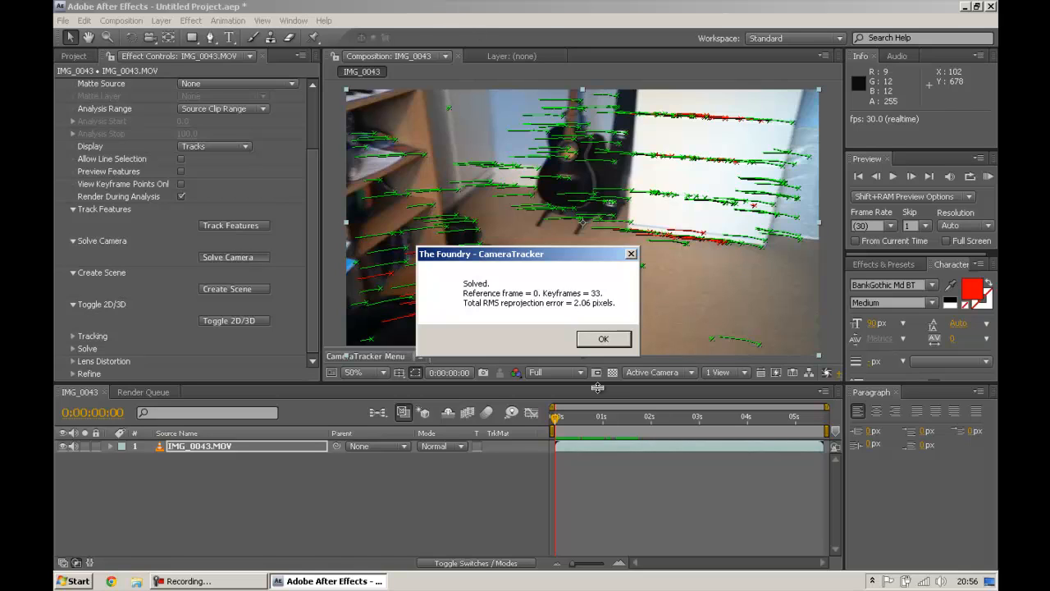
click(604, 341)
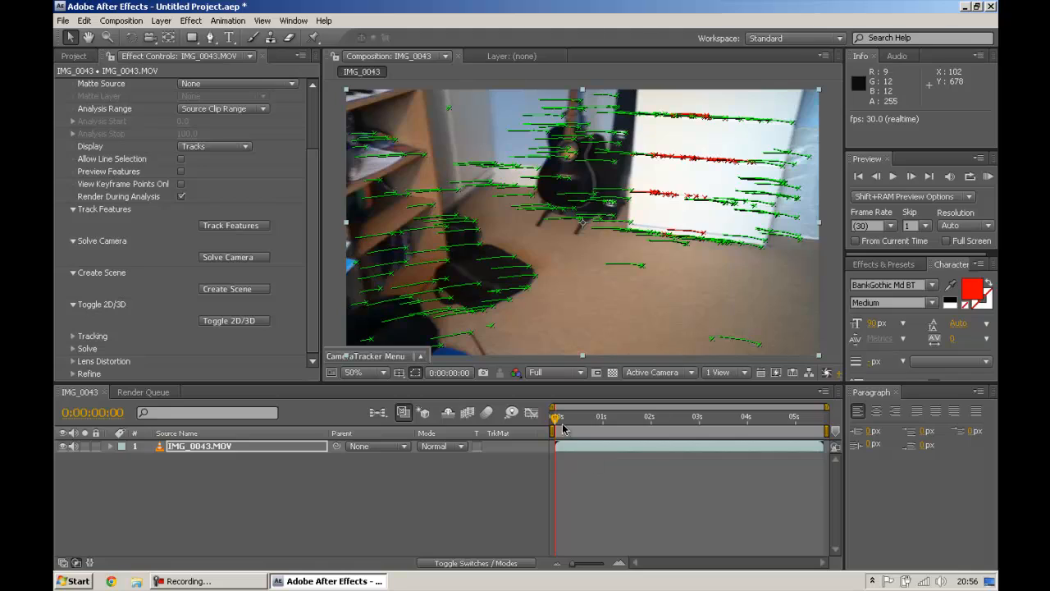
Step: Check the re-solved tracks, create the scene with its tracked camera and null object, and deselect the footage layer
drag(562, 426, 541, 437)
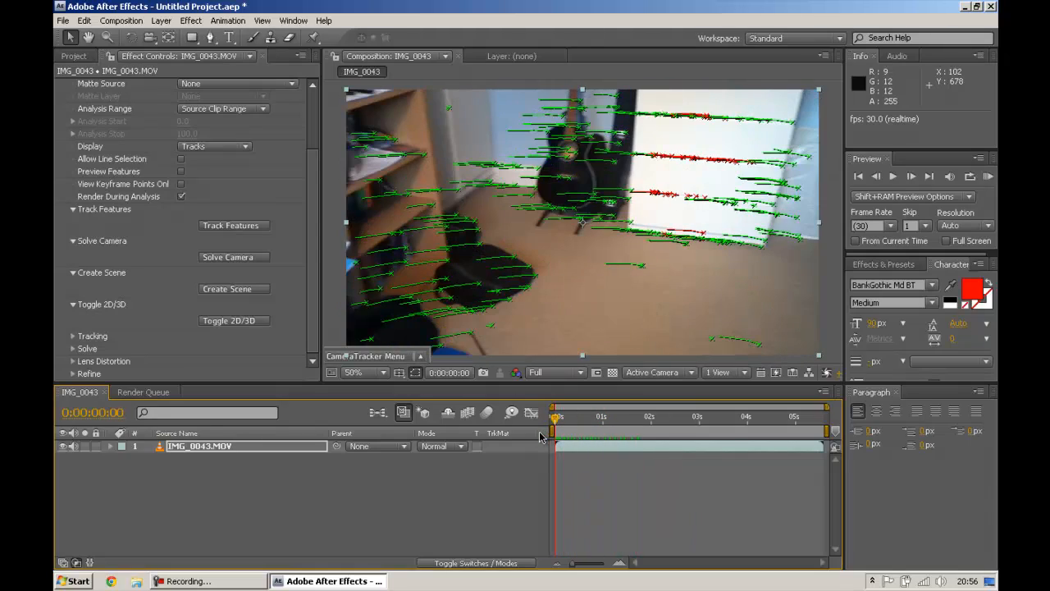
click(244, 295)
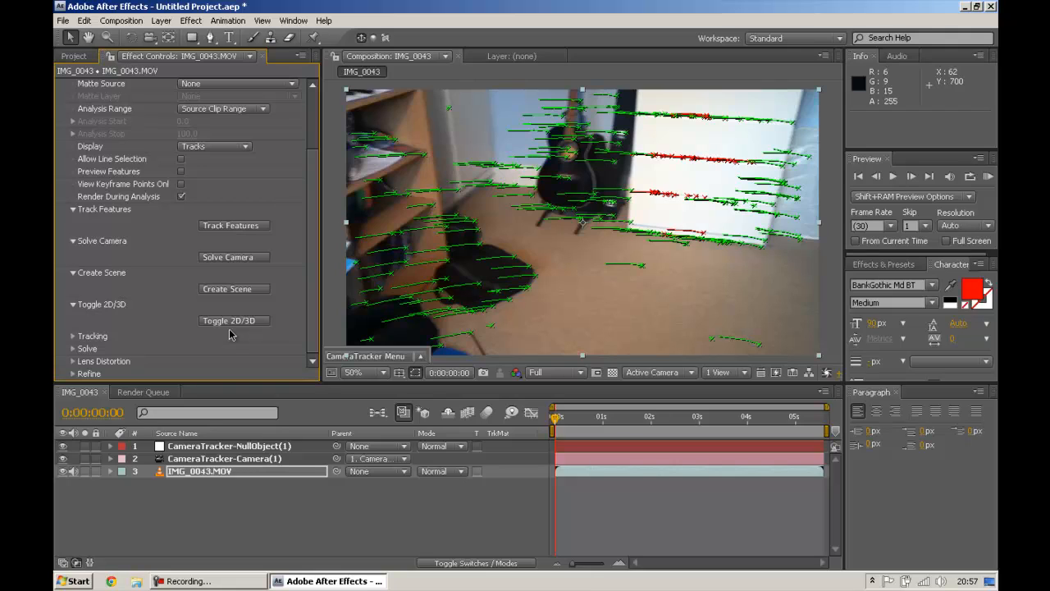
click(237, 499)
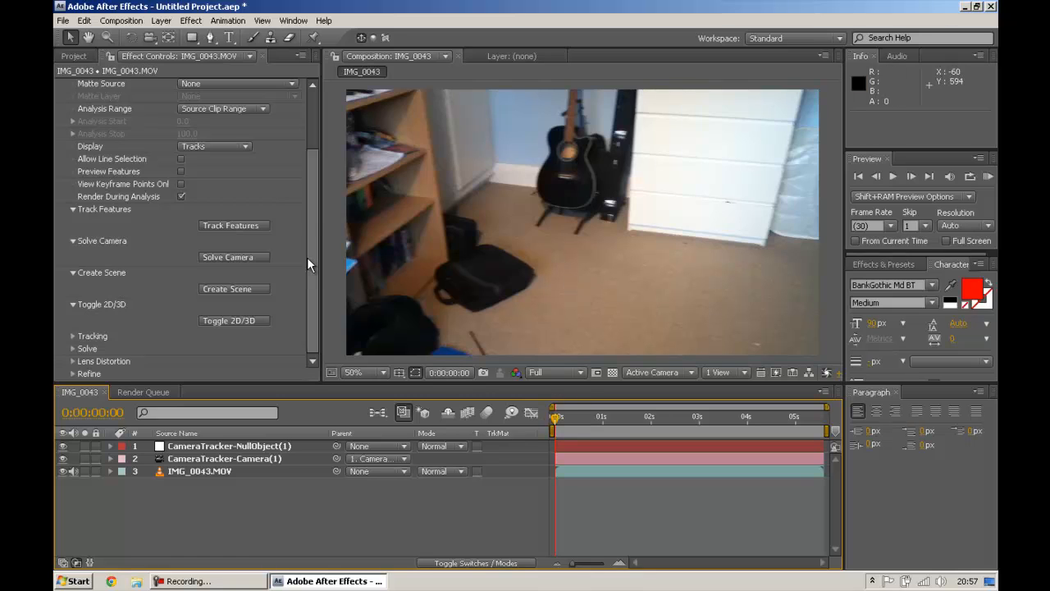
Step: Look over the CameraTracker settings and preview the footage with the generated camera scene in place
drag(316, 238, 313, 168)
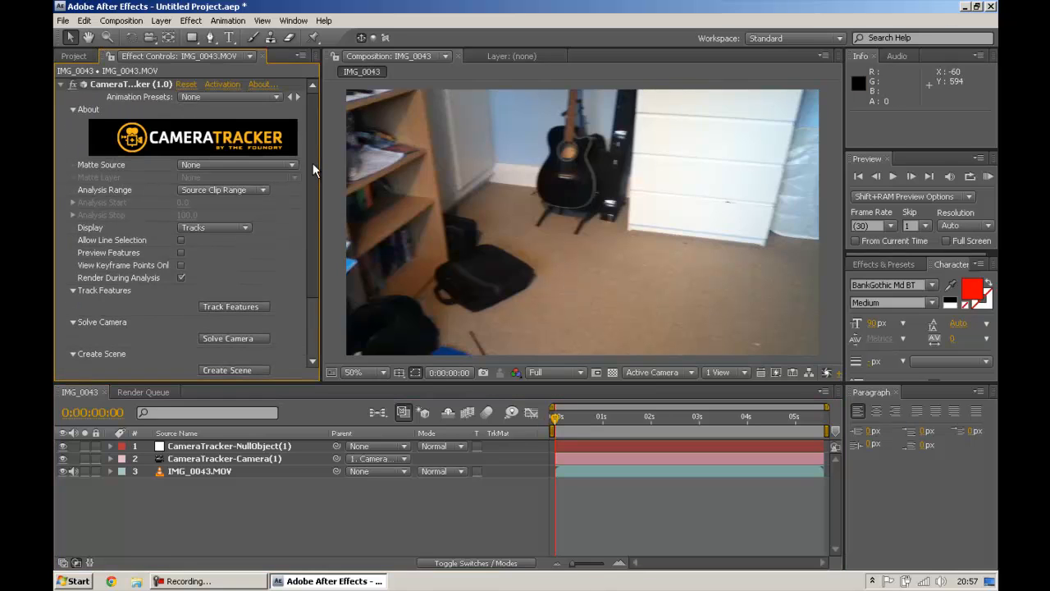
click(60, 85)
click(60, 85)
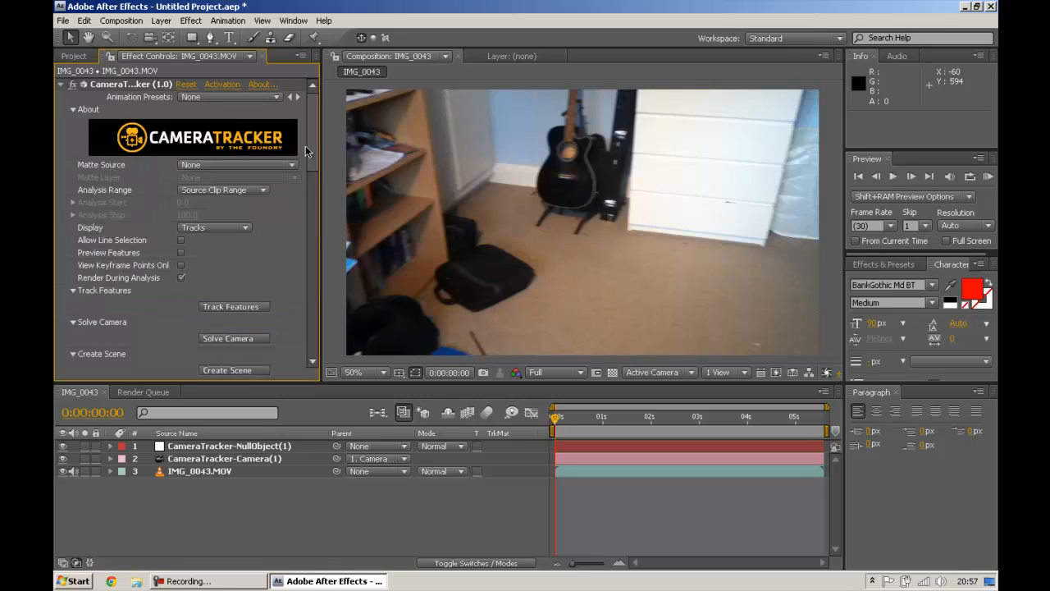
scroll(312, 147, down, 2)
key(space)
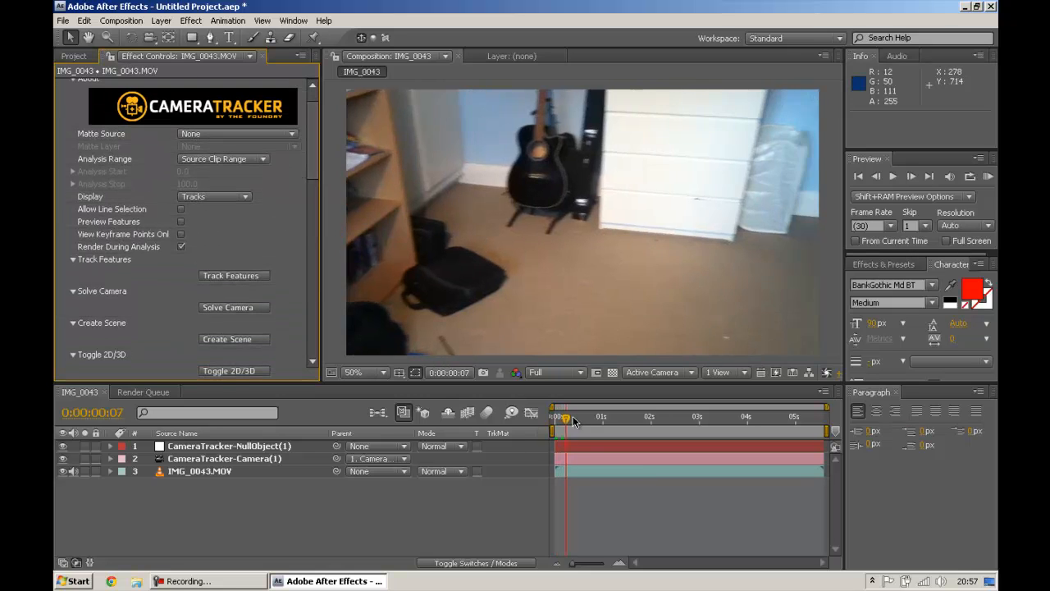
Step: Add the text "SETuts" over the carpet at the first frame and preview it against the moving footage
click(516, 400)
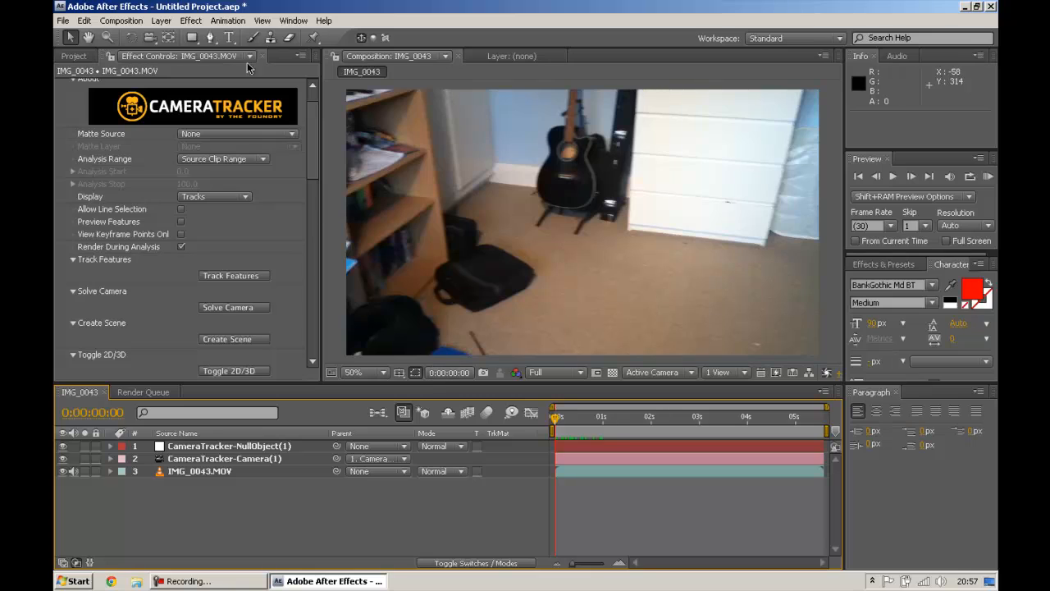
click(229, 38)
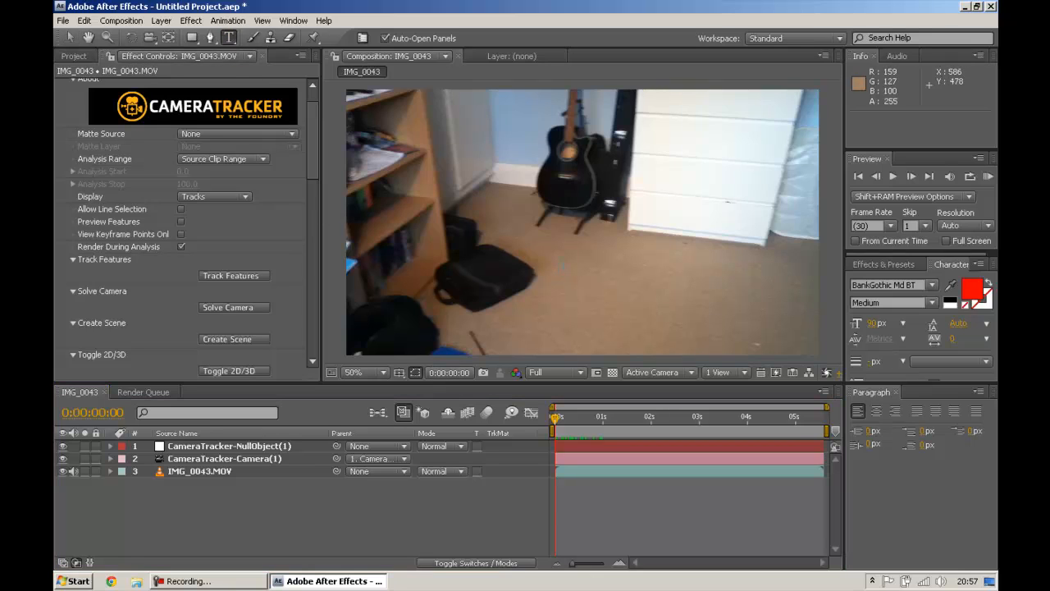
click(563, 273)
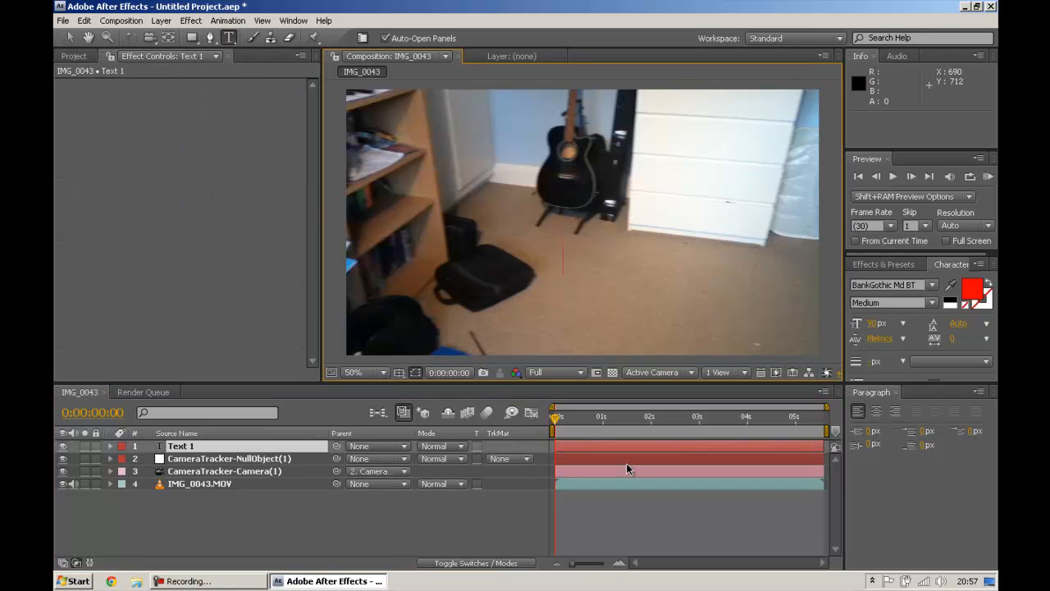
text(SETuts)
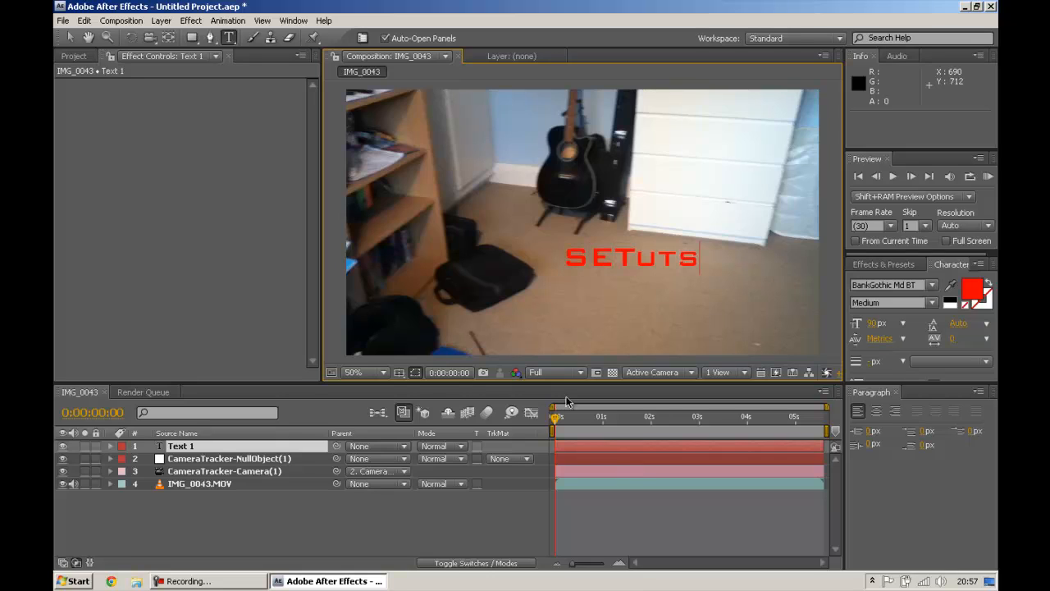
drag(558, 424, 410, 393)
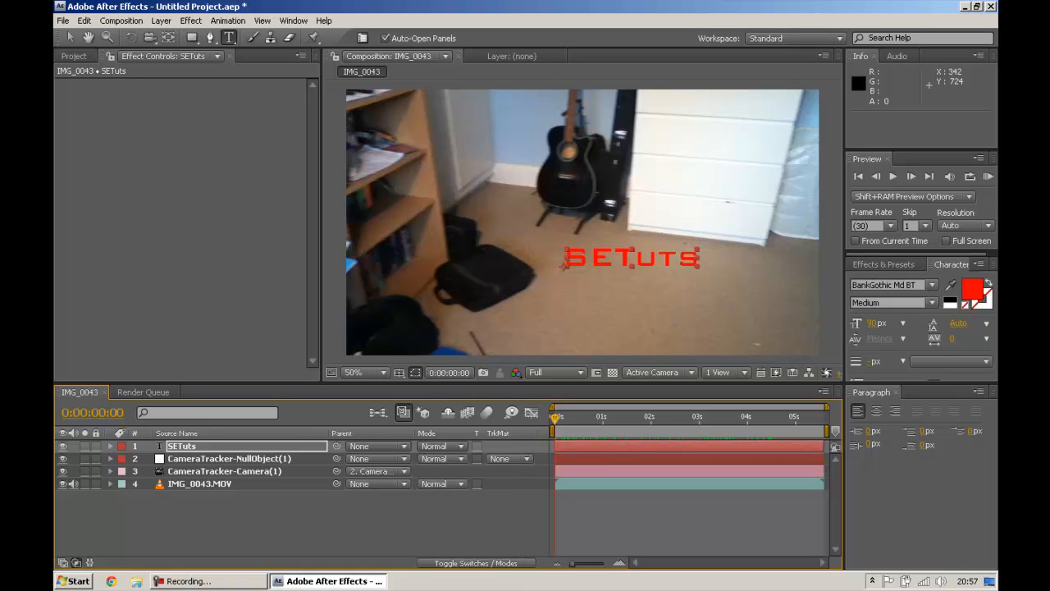
Step: Show the layer switches and make the SETuts text a 3D layer
click(447, 563)
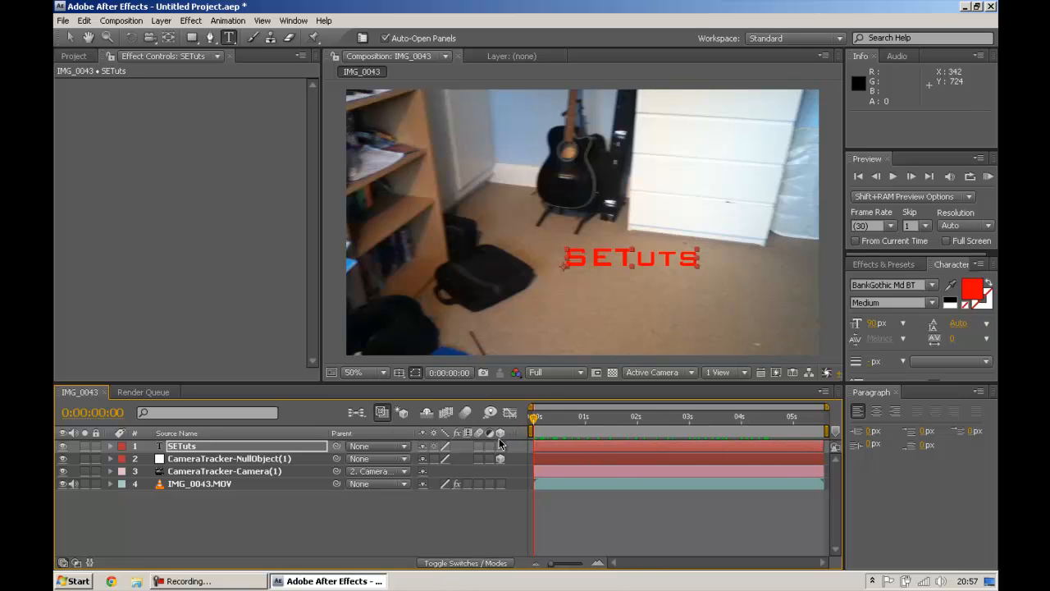
click(182, 449)
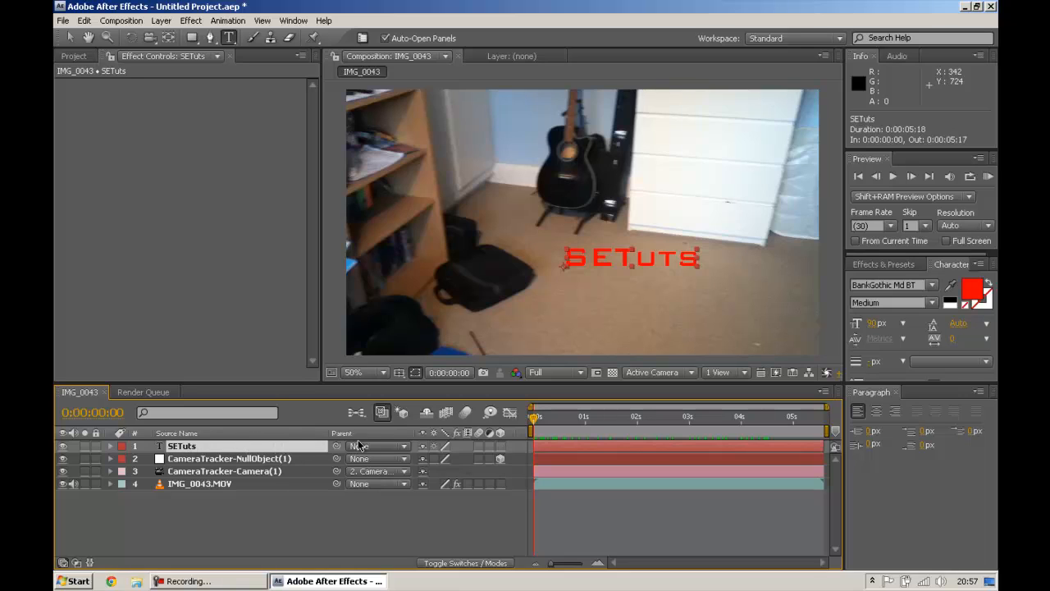
click(502, 446)
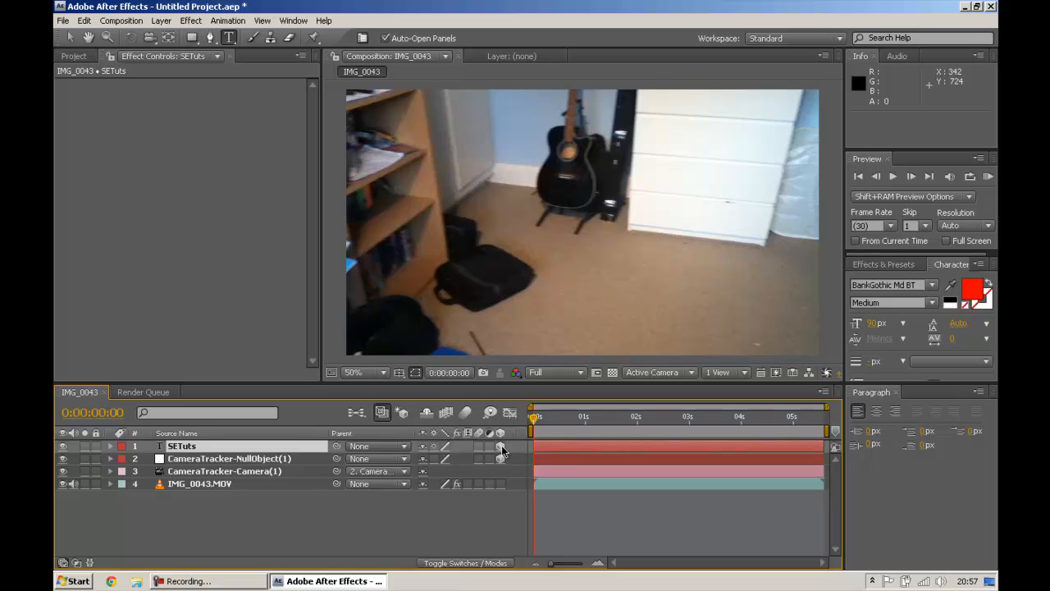
Step: Reveal the SETuts layer's position and push the text back in depth to a Z value of 629
click(69, 36)
scroll(567, 180, down, 6)
scroll(568, 180, up, 1)
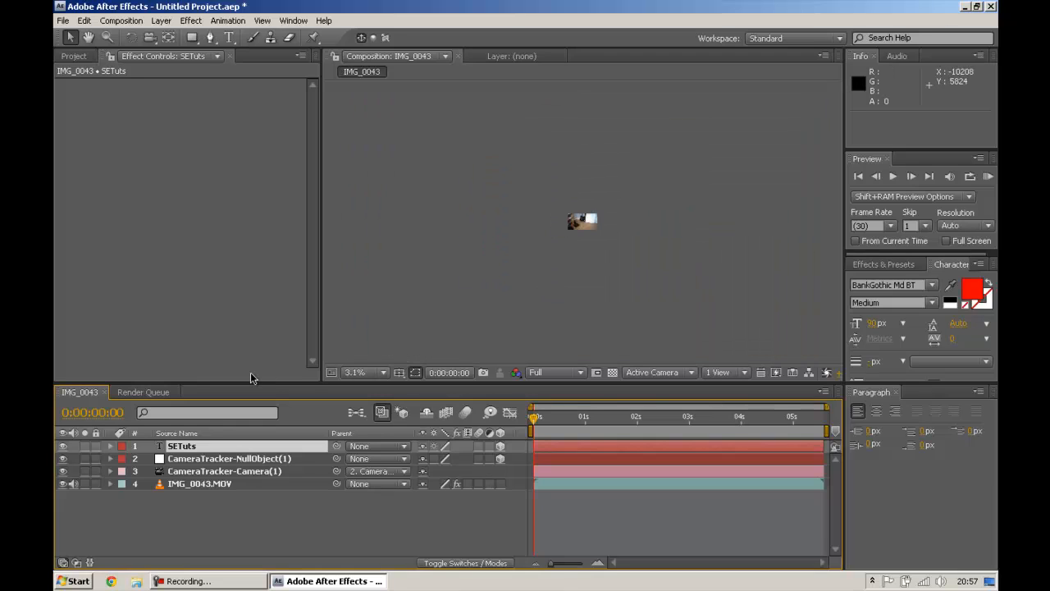
key(p)
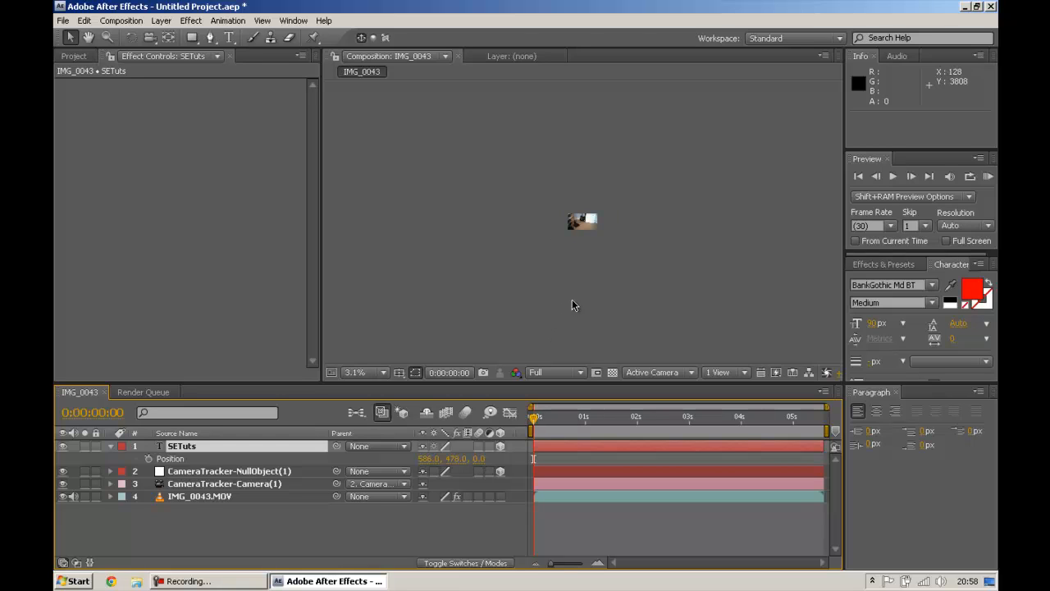
scroll(565, 283, up, 2)
scroll(562, 277, up, 4)
scroll(562, 277, down, 4)
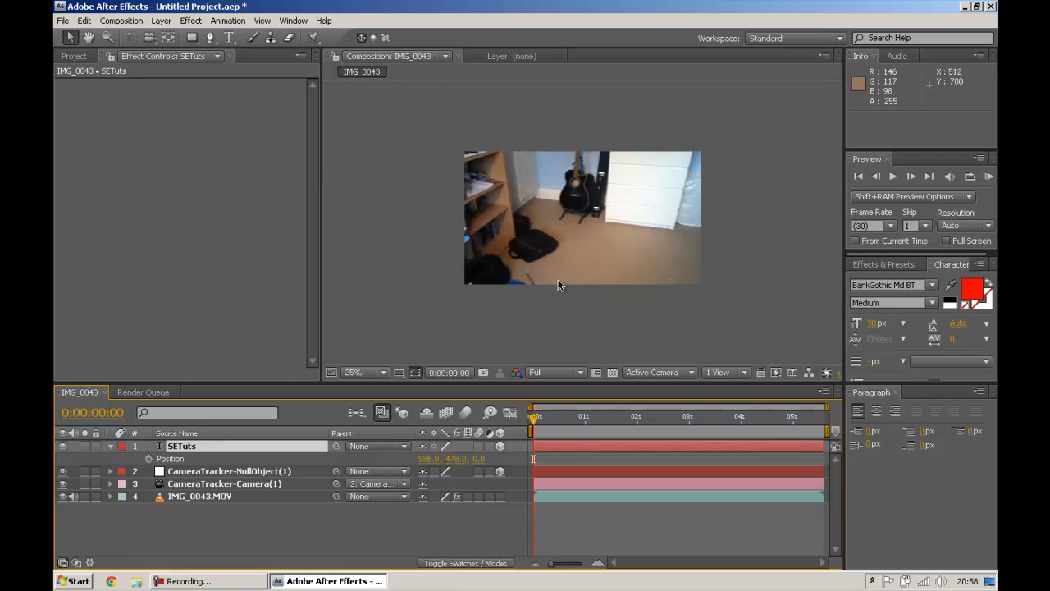
click(534, 459)
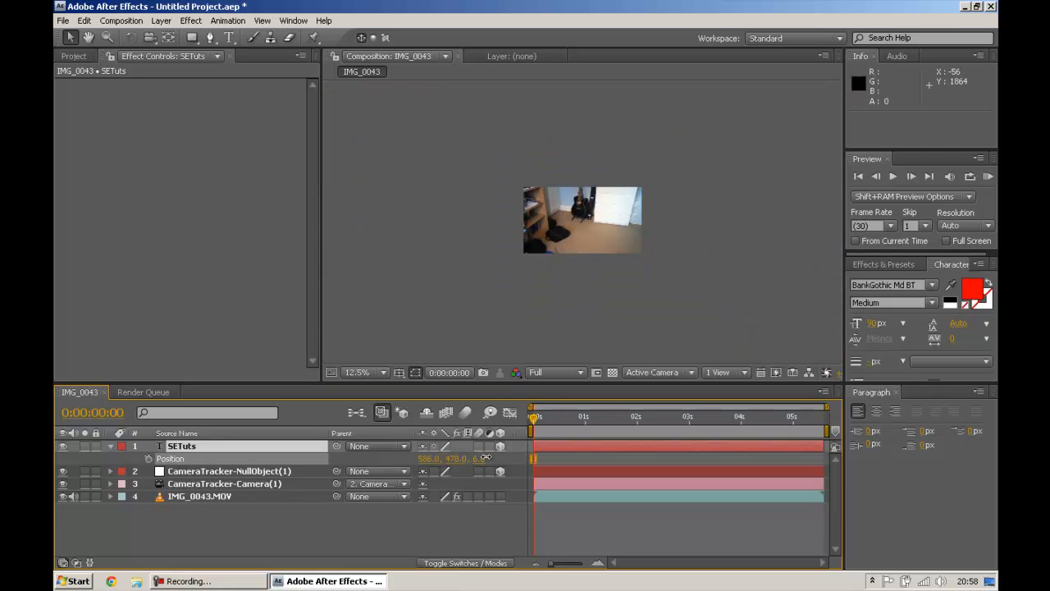
drag(537, 457, 990, 499)
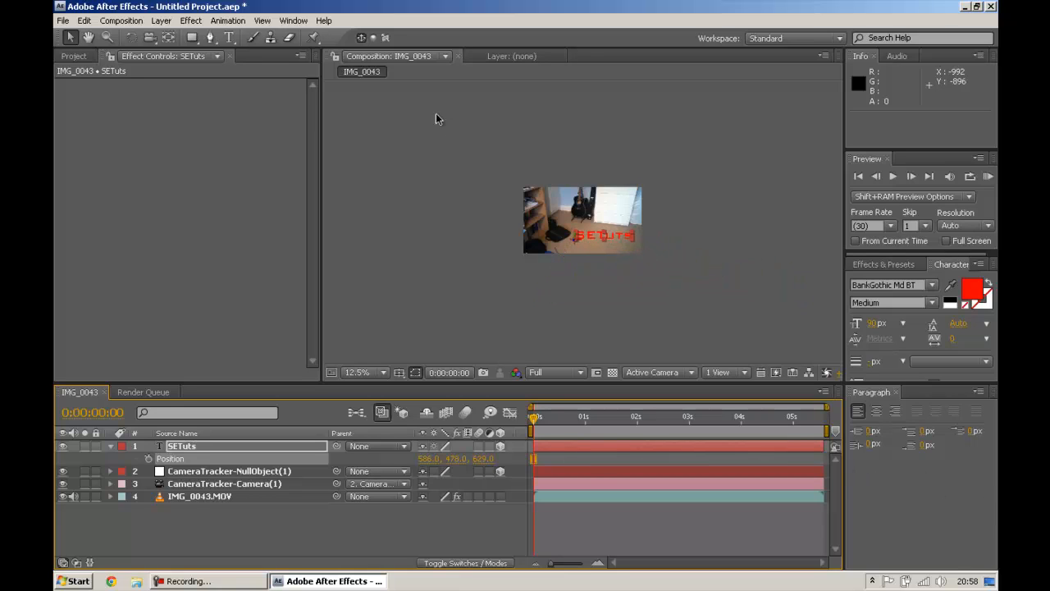
Step: Move the SETuts text over the carpet towards the black bag, to a position of about 526, 462, 629
scroll(622, 239, up, 3)
scroll(621, 239, down, 2)
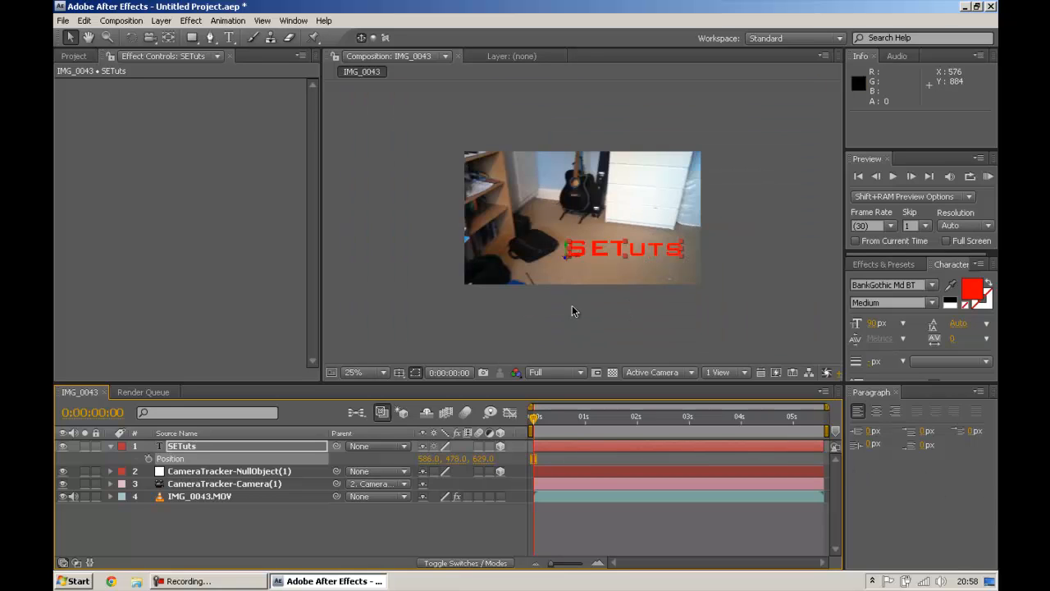
scroll(572, 303, down, 1)
scroll(573, 302, up, 2)
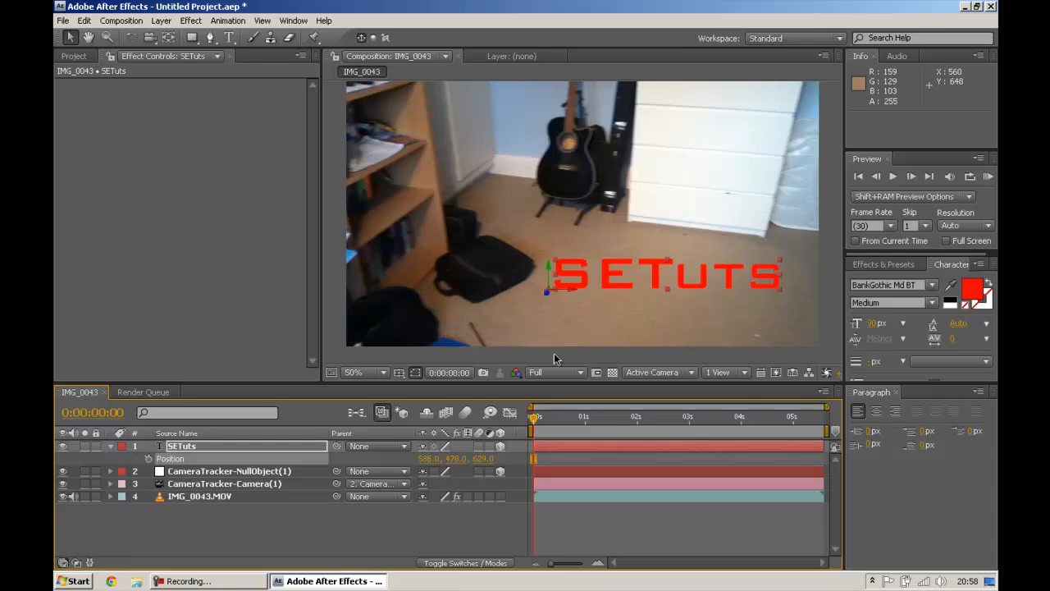
mouse_move(625, 234)
mouse_down()
mouse_move(610, 255)
mouse_move(617, 242)
mouse_up()
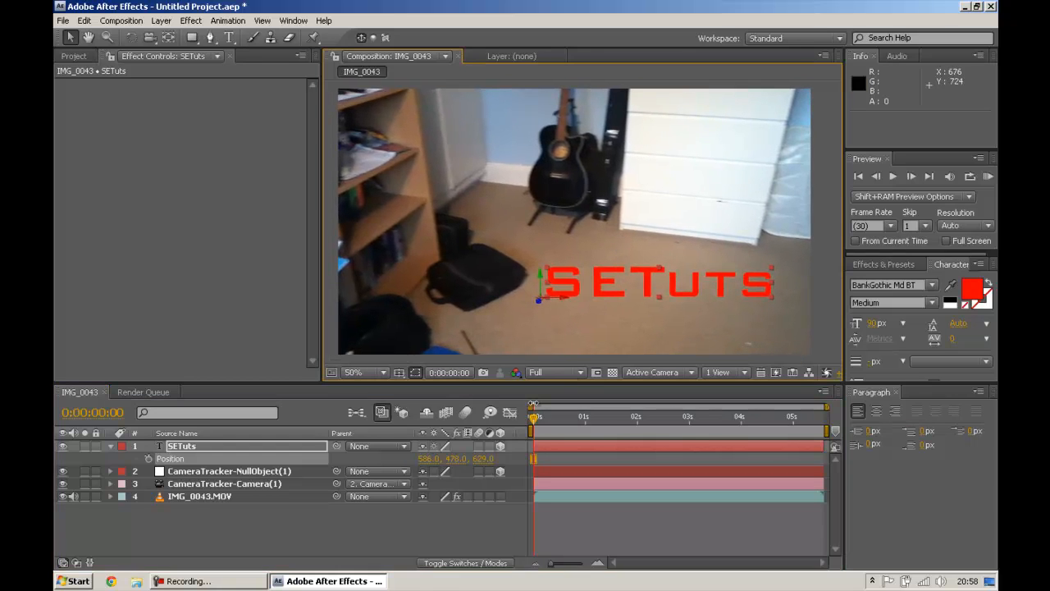
mouse_move(541, 275)
mouse_down()
mouse_move(484, 253)
mouse_move(564, 285)
mouse_move(532, 293)
mouse_up()
Step: Rotate the SETuts text in 3D to an orientation of about 26.4°, 340.8°, 1.1°, undoing any accidental rotation of the footage
click(228, 36)
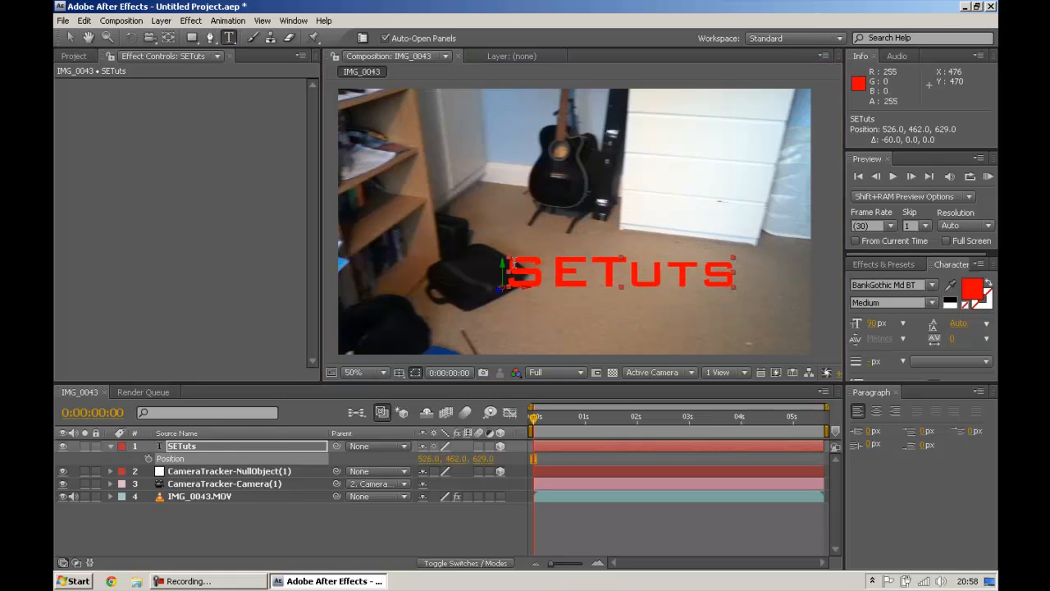
click(129, 39)
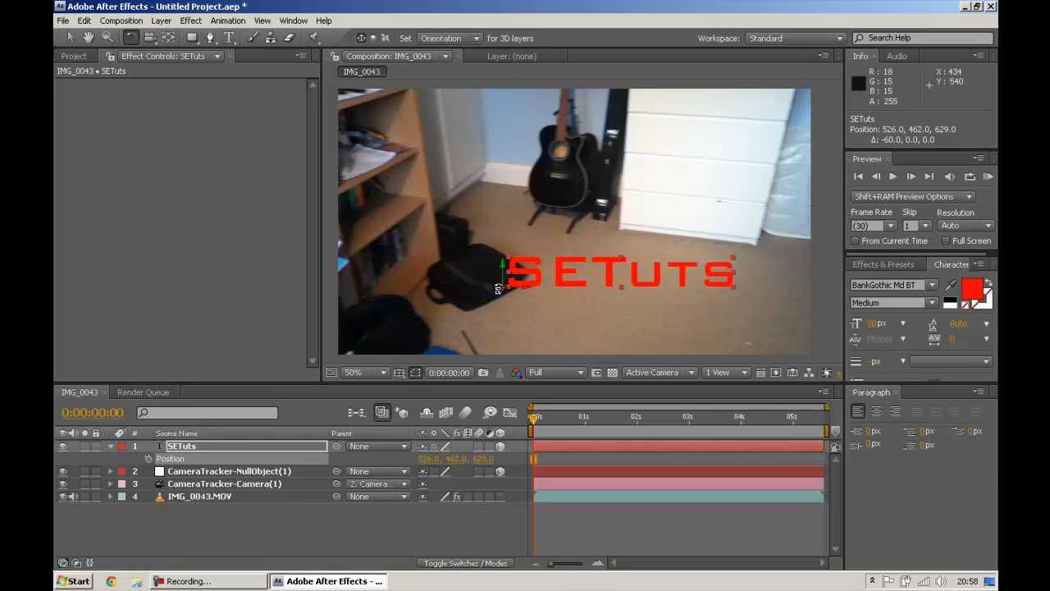
drag(498, 288, 496, 291)
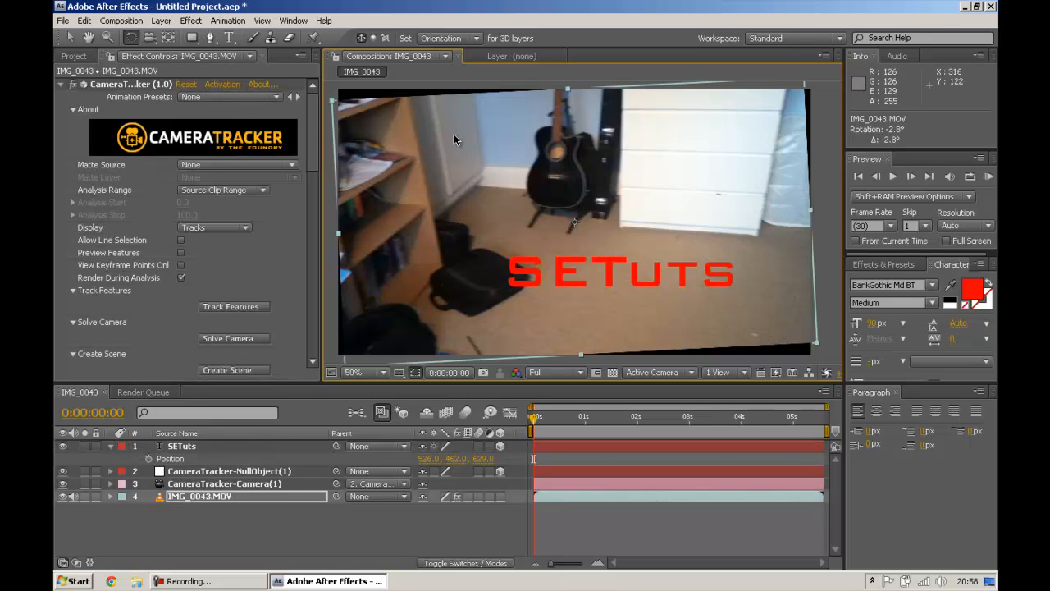
key(ctrl+z)
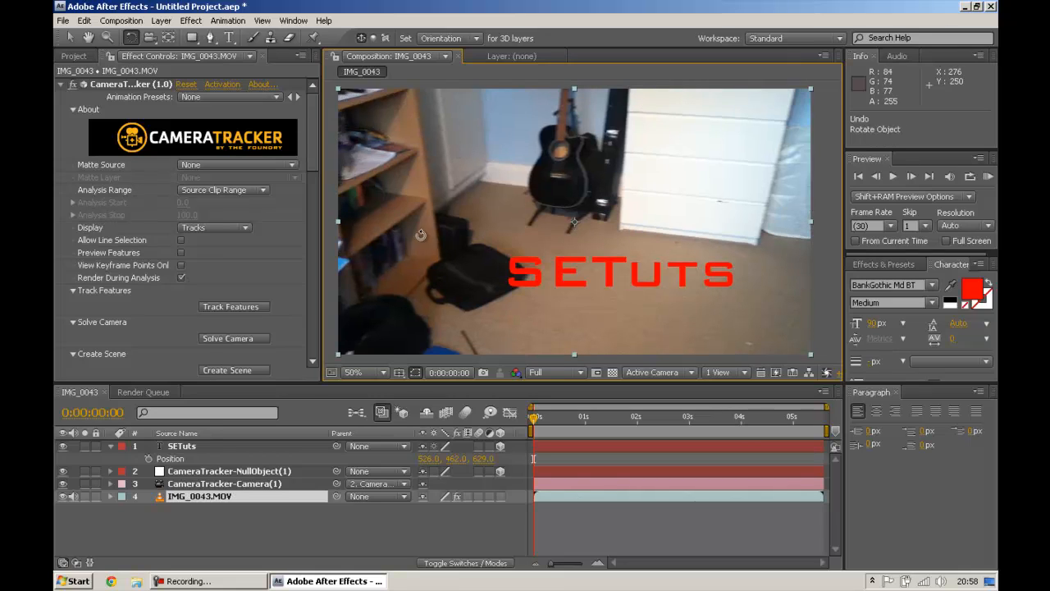
click(184, 446)
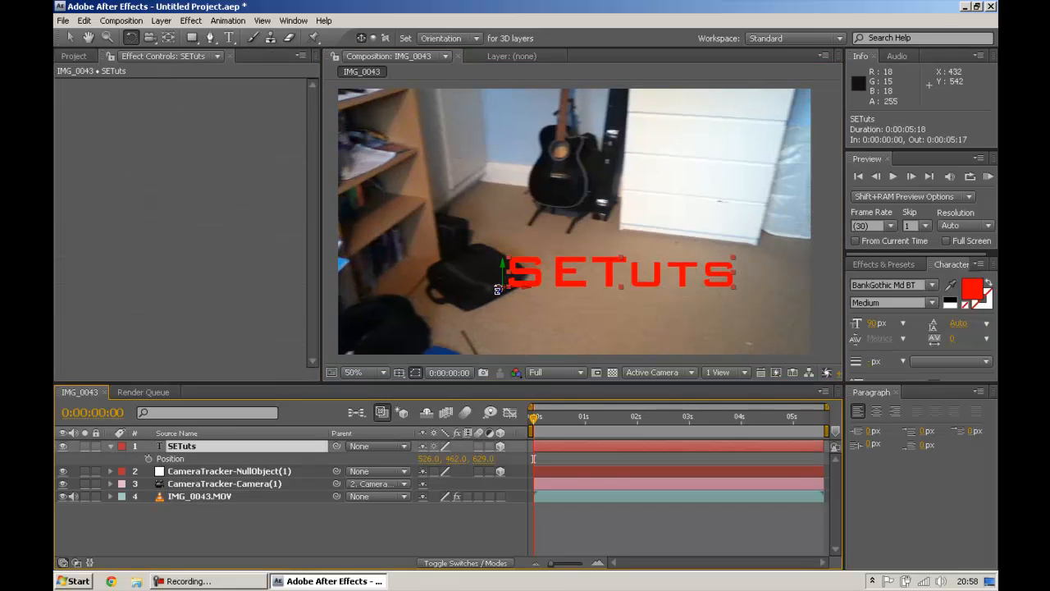
drag(497, 290, 506, 268)
Step: Move the SETuts text to a position of about 490.7, 508.9, 758.9 and preview how it follows the camera
click(70, 37)
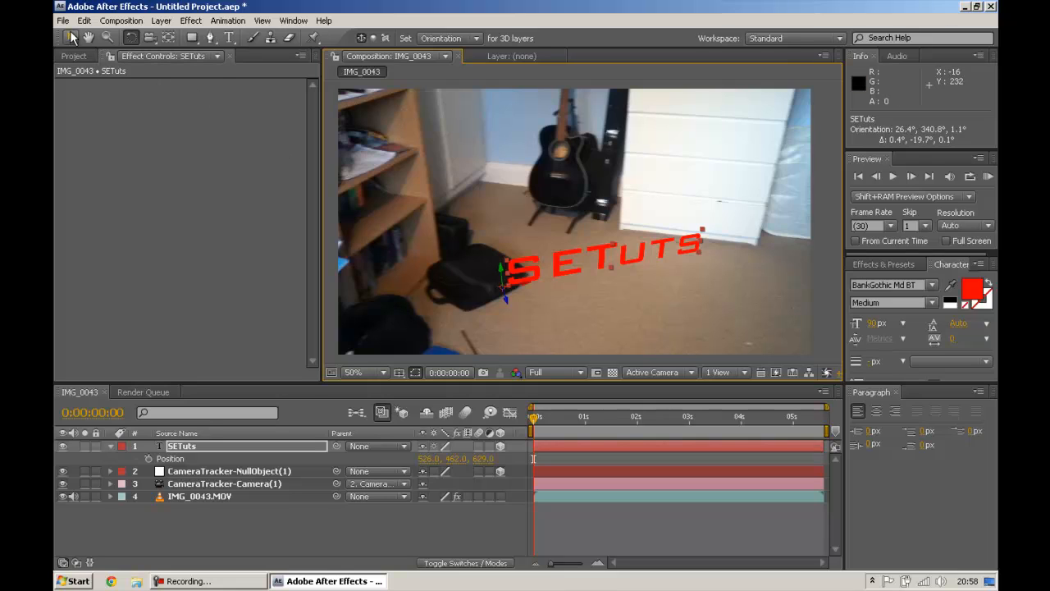
drag(515, 287, 496, 314)
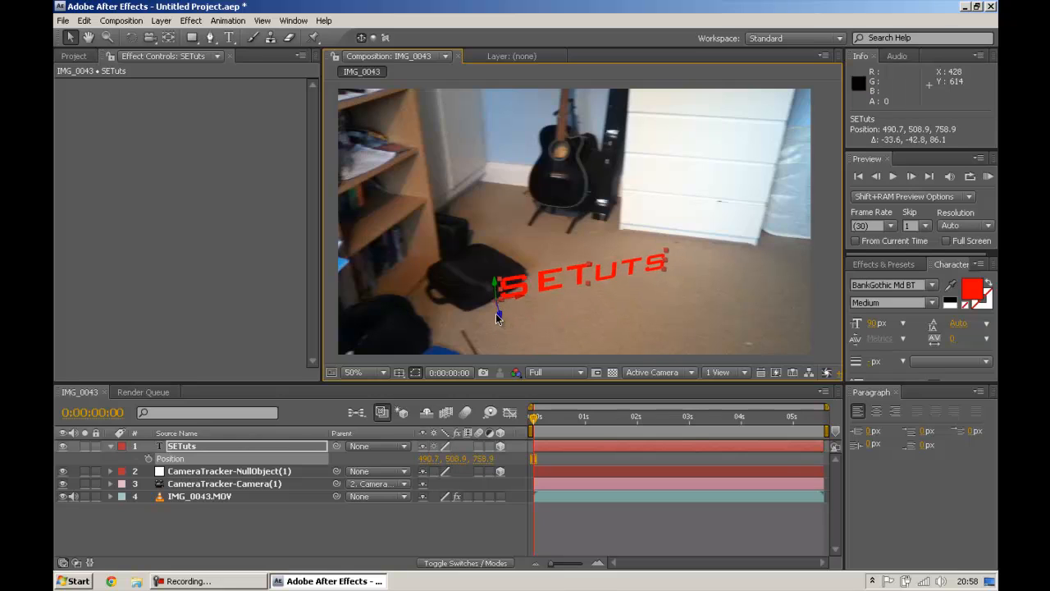
drag(538, 420, 497, 393)
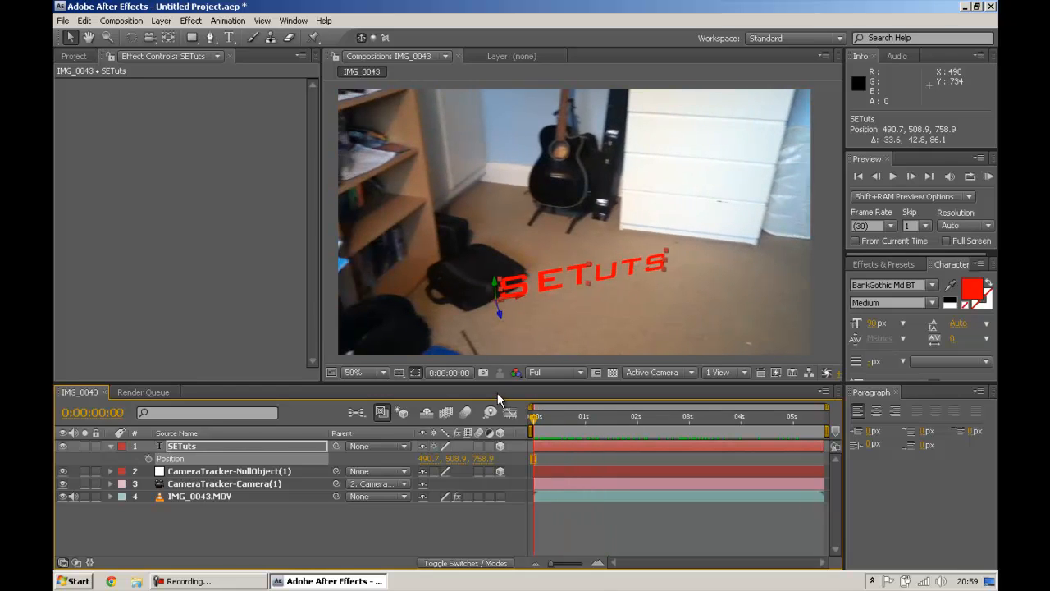
Step: Add a second copy of IMG_0043.MOV above the text in the composition and make it a 3D layer
click(70, 55)
drag(98, 203, 585, 221)
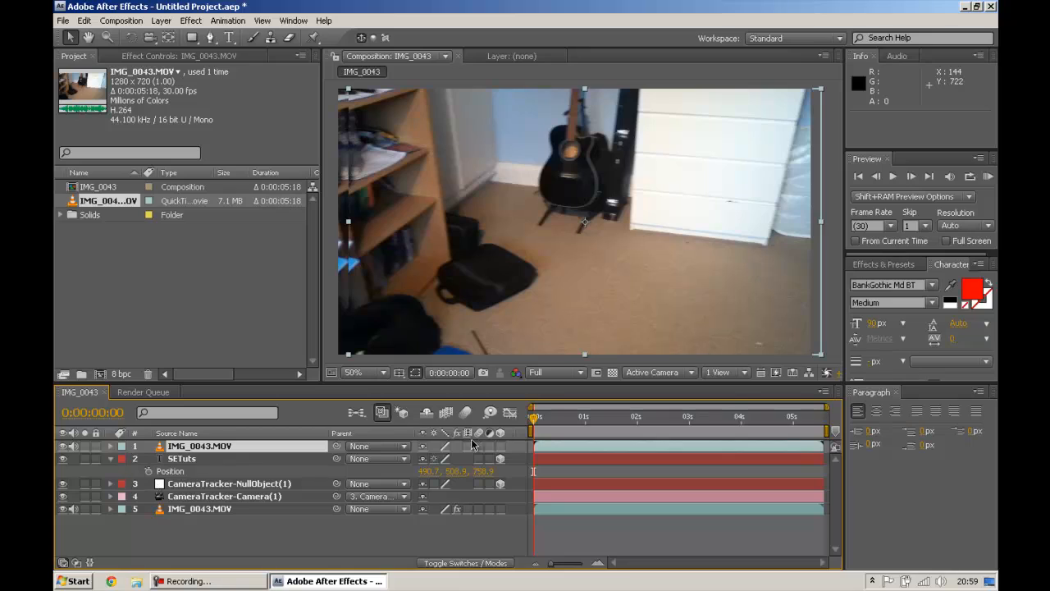
click(501, 446)
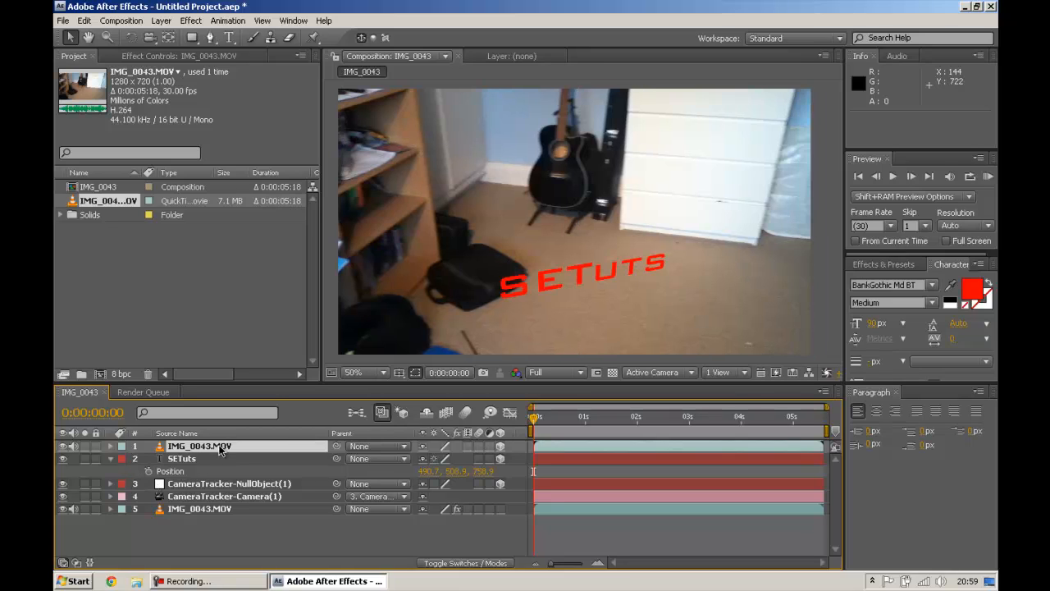
Step: Reveal the top IMG_0043.MOV copy's position and push it back in depth to a Z value of 2190
key(p)
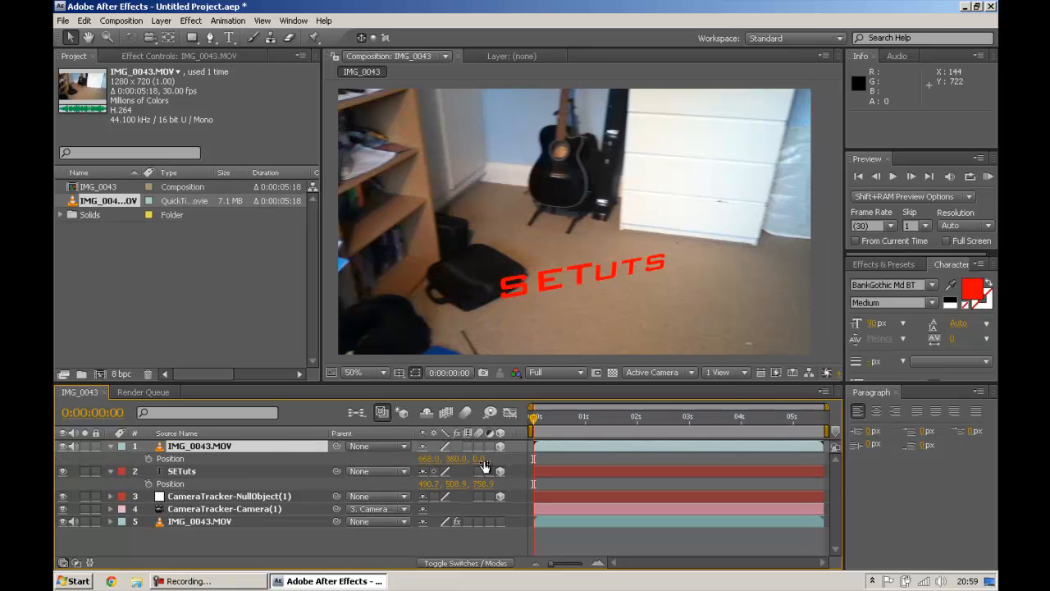
drag(483, 460, 995, 525)
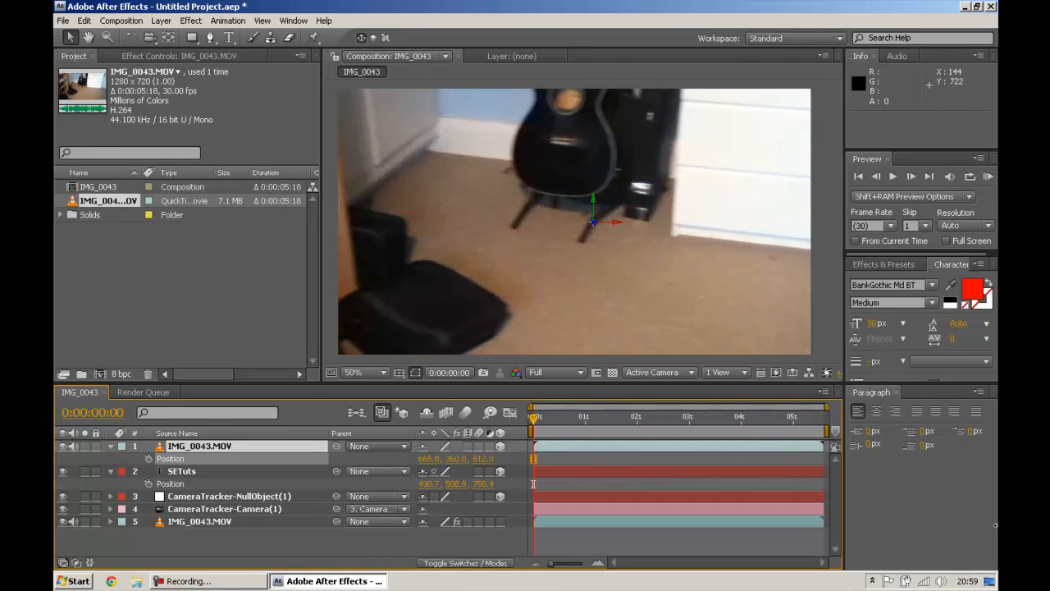
drag(480, 459, 968, 470)
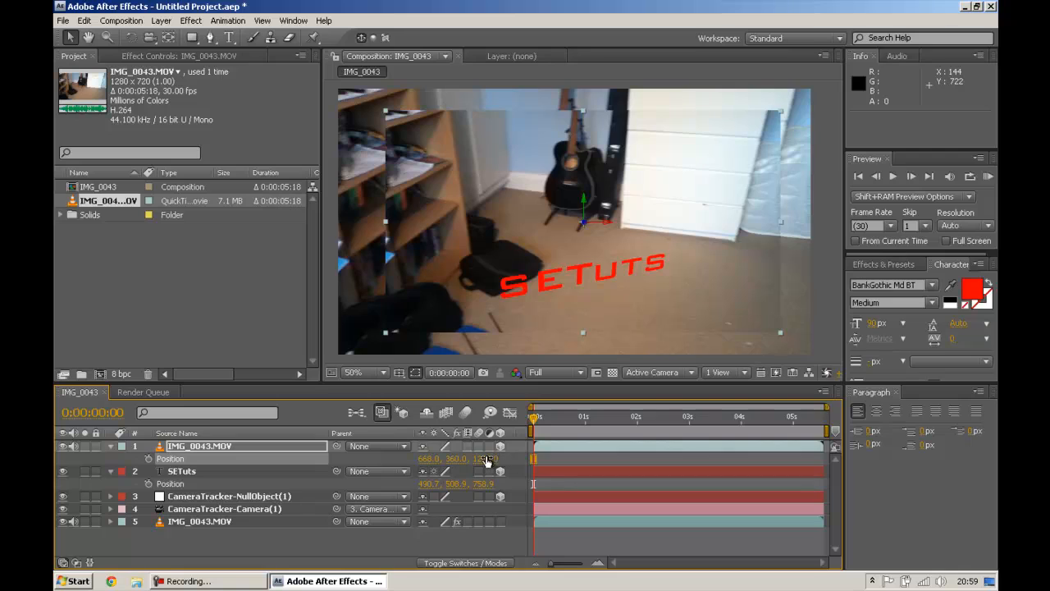
drag(486, 460, 755, 466)
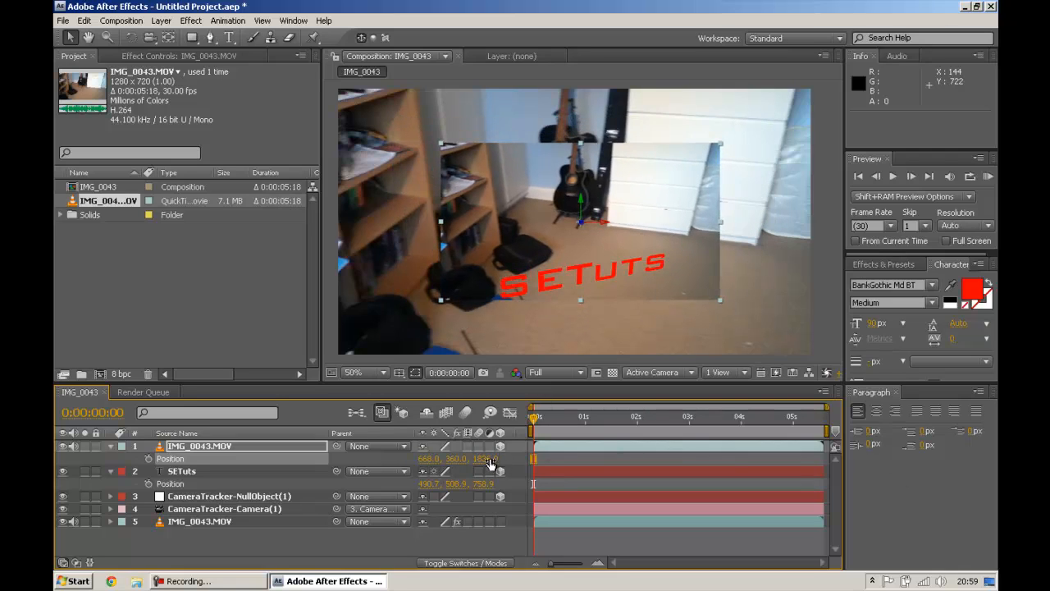
drag(489, 464, 752, 457)
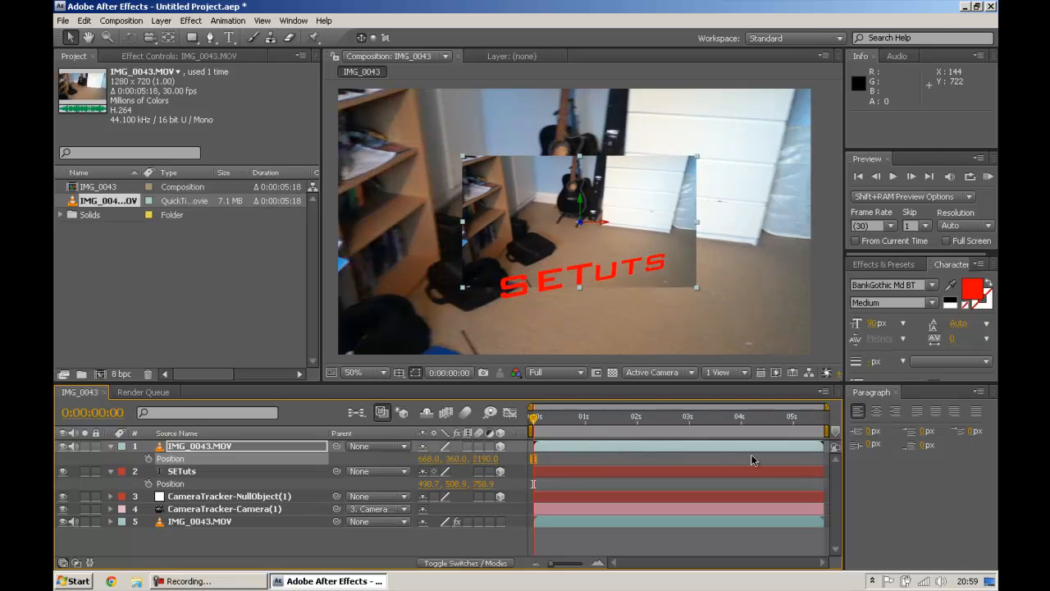
Step: Rotate the footage copy to about 21.3°, 39.4°, 357.6° and move it beside the drawers to an X position of about 1160.8
click(130, 38)
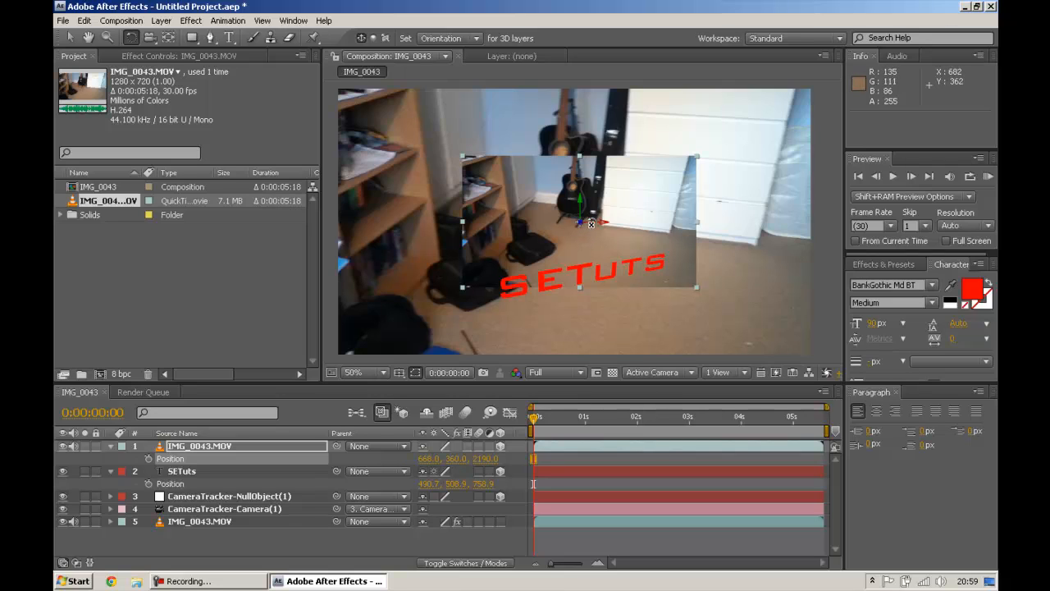
drag(578, 222, 563, 205)
click(69, 37)
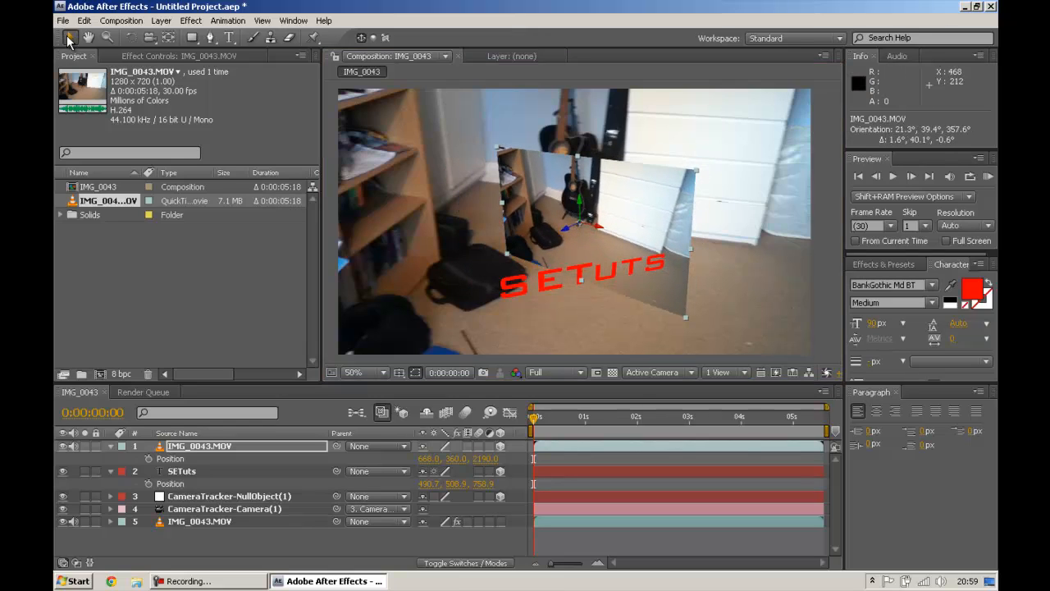
drag(618, 235, 682, 239)
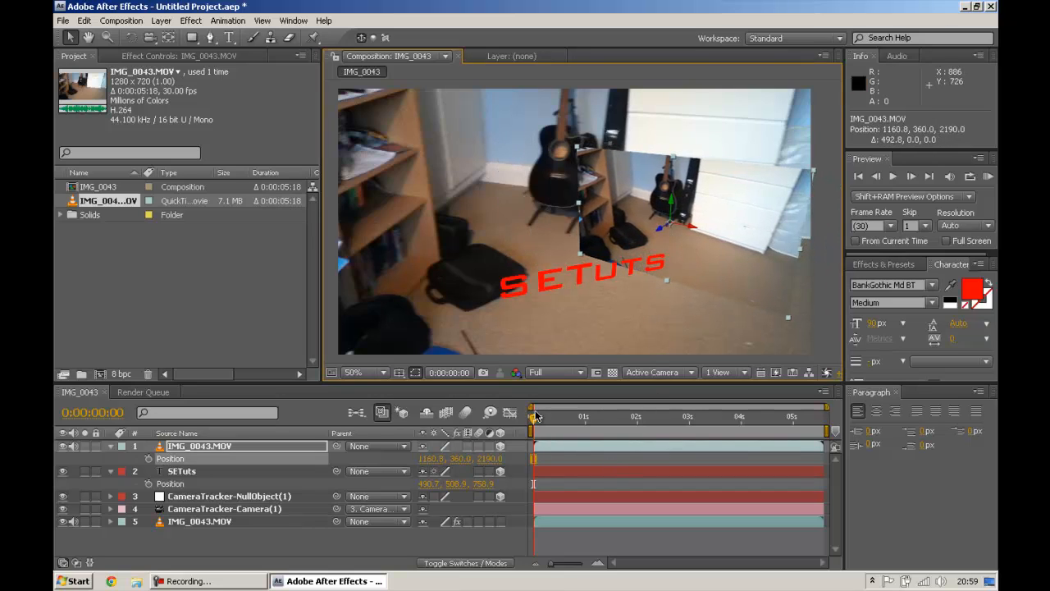
mouse_move(534, 421)
mouse_down()
mouse_move(800, 421)
mouse_move(515, 421)
mouse_up()
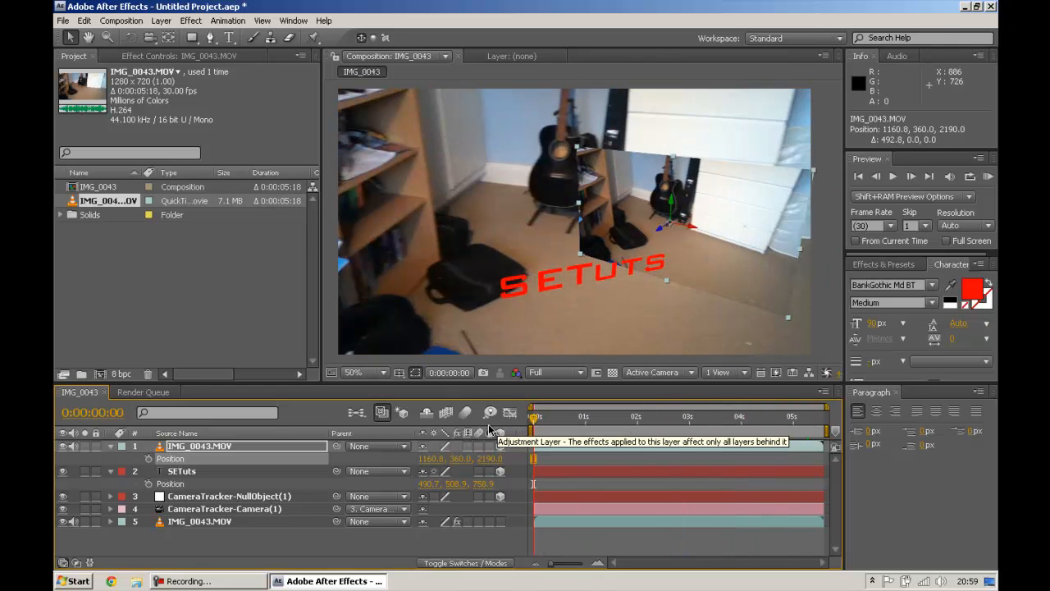